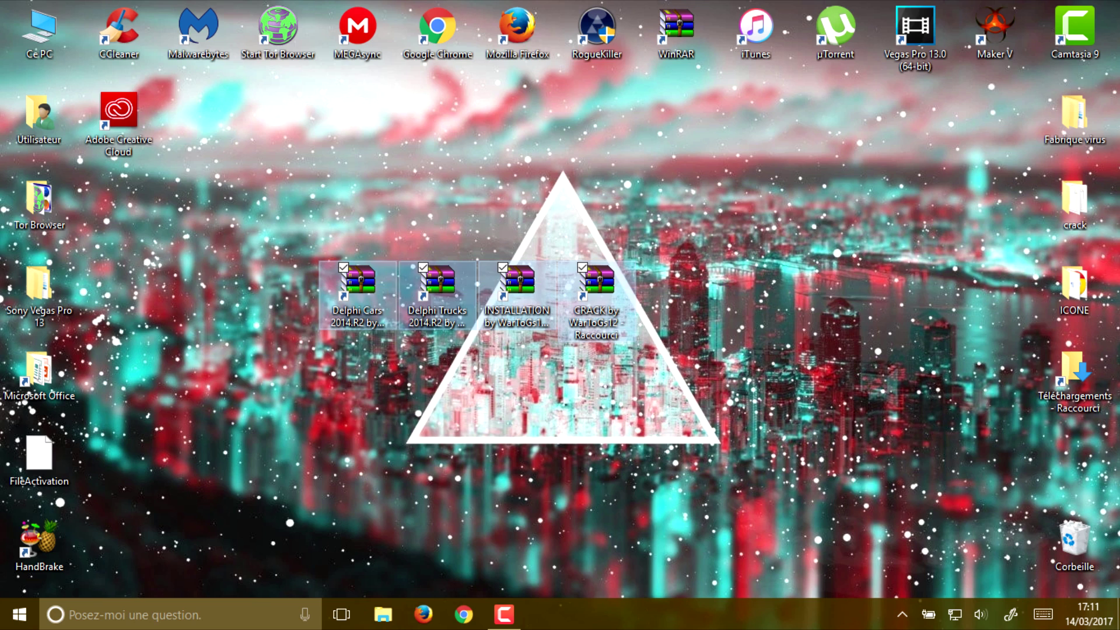
Move the four WinRAR archive shortcuts on the desktop one icon column to the right and deselect them.
{"action": "left_click", "coordinate": [596, 245]}
{"action": "left_click_drag", "start_coordinate": [450, 285], "coordinate": [800, 304]}
{"action": "left_click_drag", "start_coordinate": [676, 281], "coordinate": [596, 293]}
{"action": "left_click", "coordinate": [596, 245]}
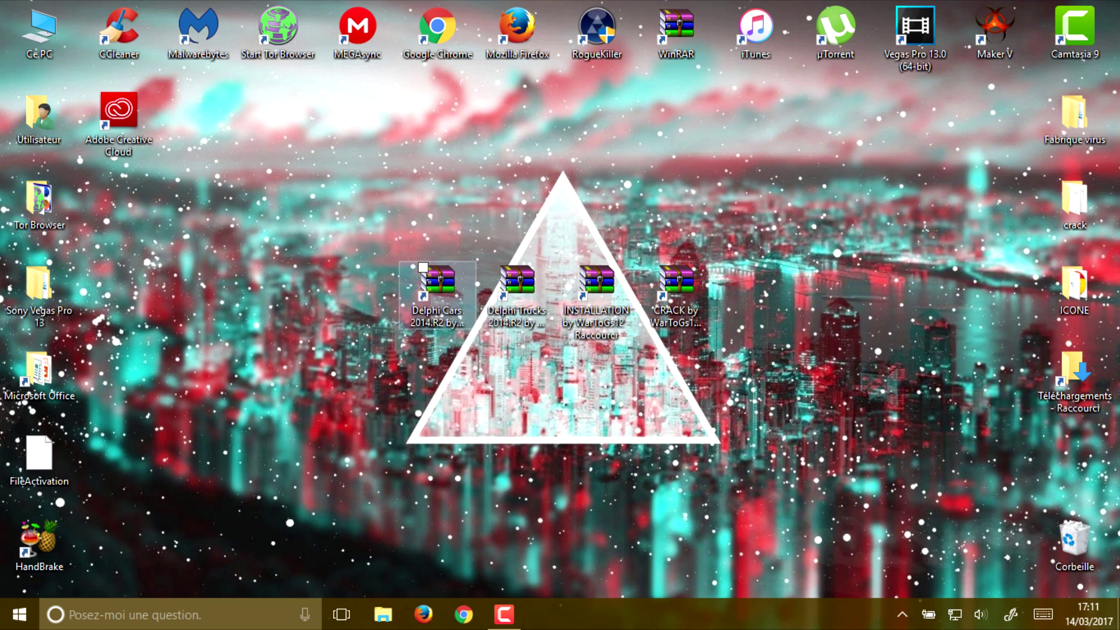
Examine the Delphi Cars, Delphi Trucks, INSTALLATION and CRACK archive shortcuts on the desktop one after another.
{"action": "left_click", "coordinate": [437, 295]}
{"action": "left_click", "coordinate": [423, 267]}
{"action": "left_click", "coordinate": [502, 267]}
{"action": "left_click", "coordinate": [503, 267]}
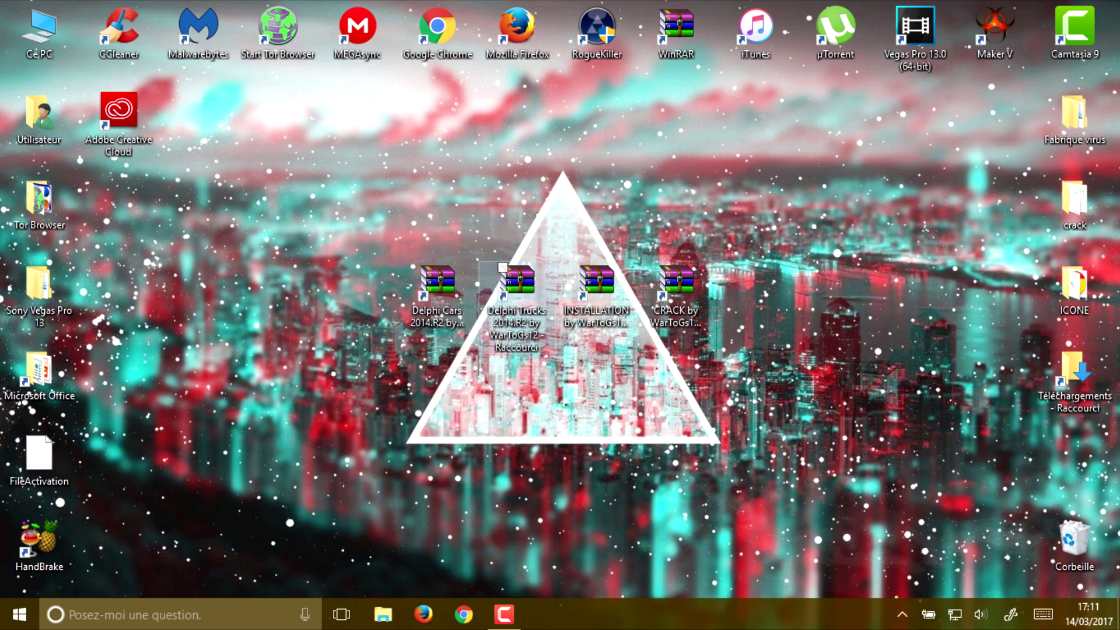
{"action": "left_click", "coordinate": [596, 283]}
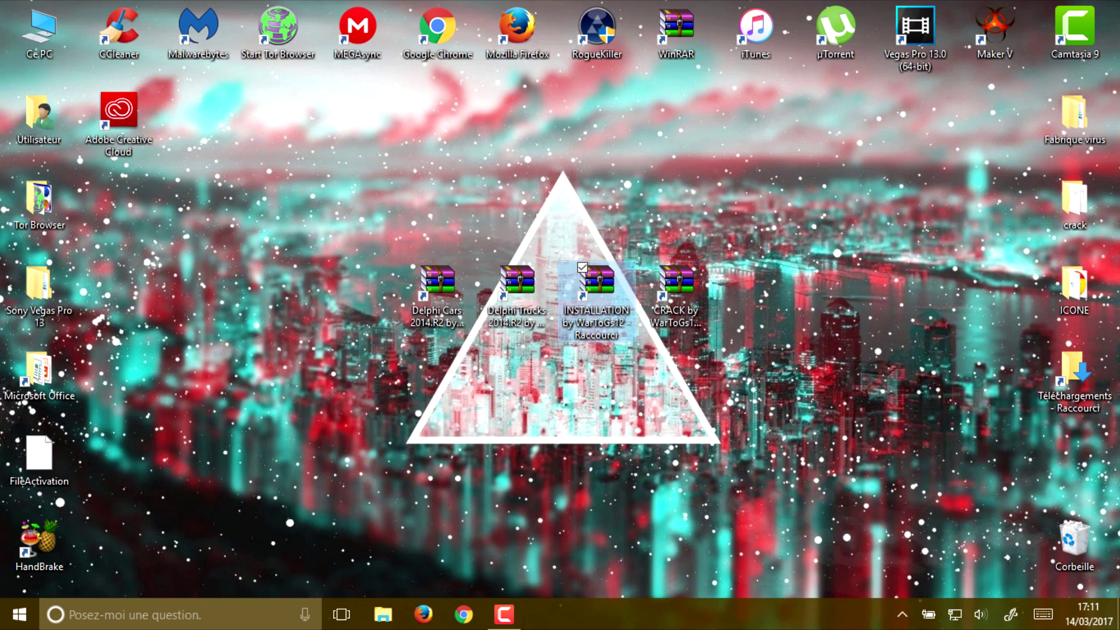
{"action": "left_click", "coordinate": [676, 283]}
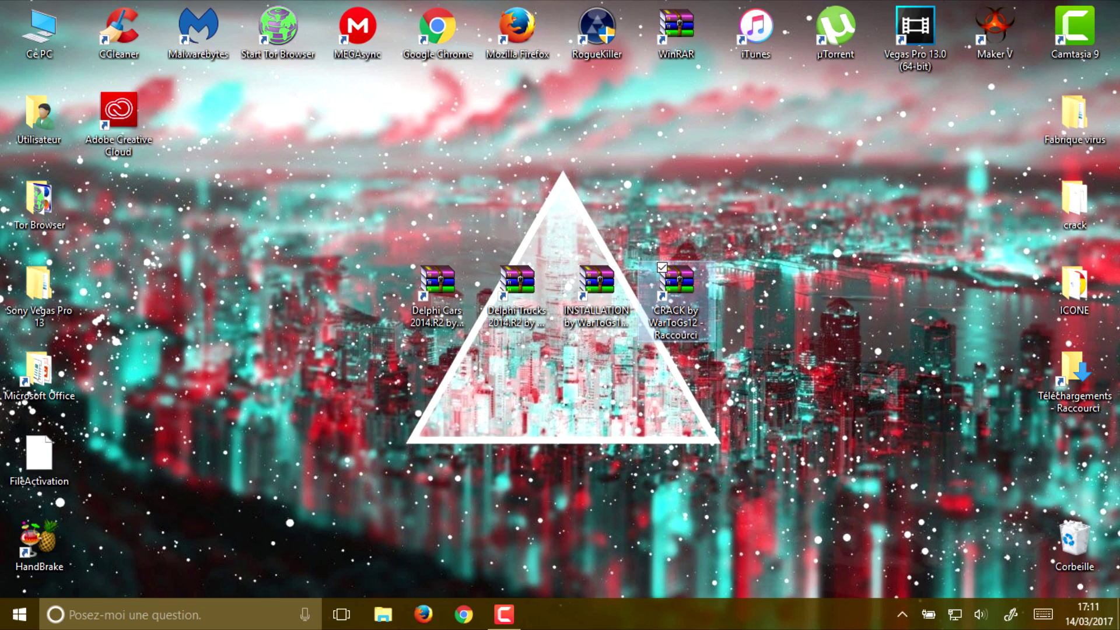
{"action": "left_click_drag", "start_coordinate": [316, 282], "coordinate": [808, 357]}
{"action": "mouse_move", "coordinate": [596, 292]}
{"action": "left_mouse_down"}
{"action": "mouse_move", "coordinate": [586, 264]}
{"action": "mouse_move", "coordinate": [603, 282]}
{"action": "left_mouse_up"}
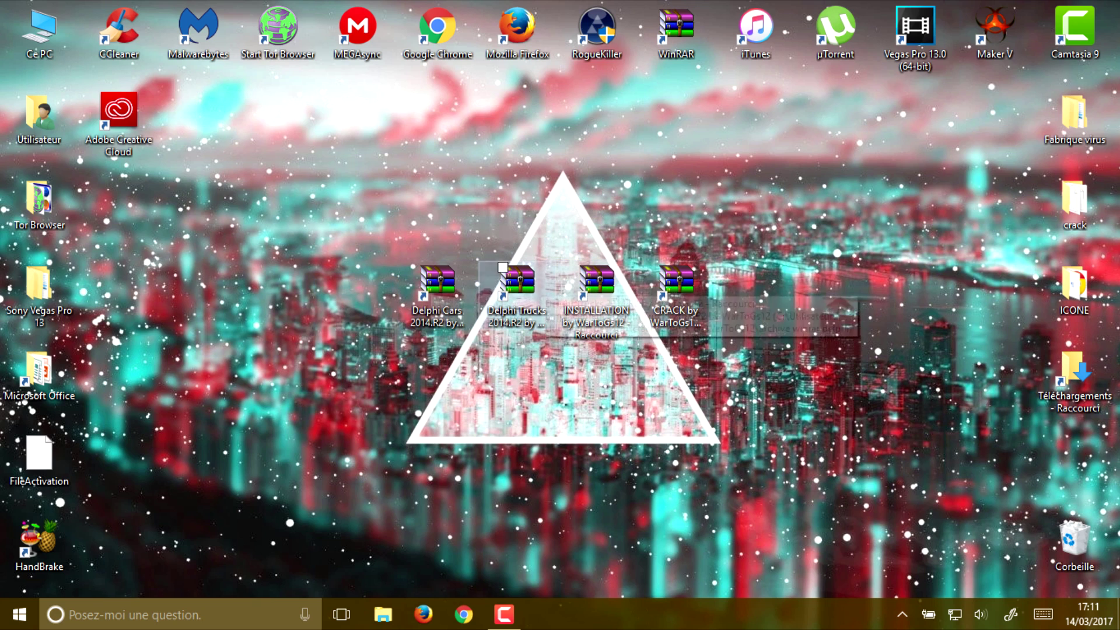
{"action": "left_click", "coordinate": [676, 291]}
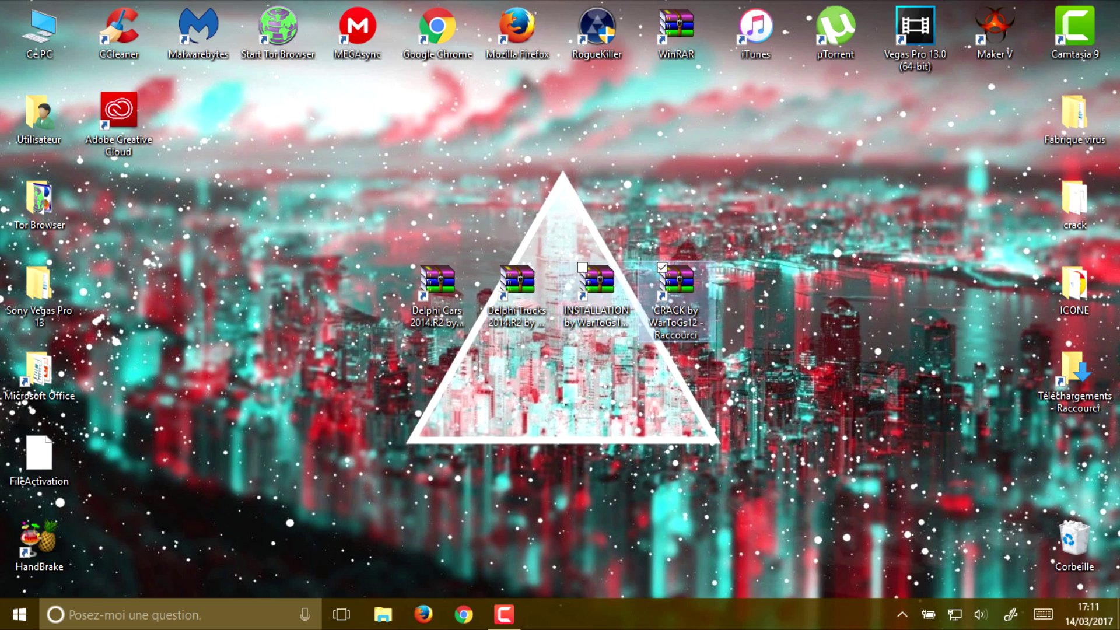
{"action": "left_click", "coordinate": [596, 291]}
{"action": "left_click", "coordinate": [517, 292]}
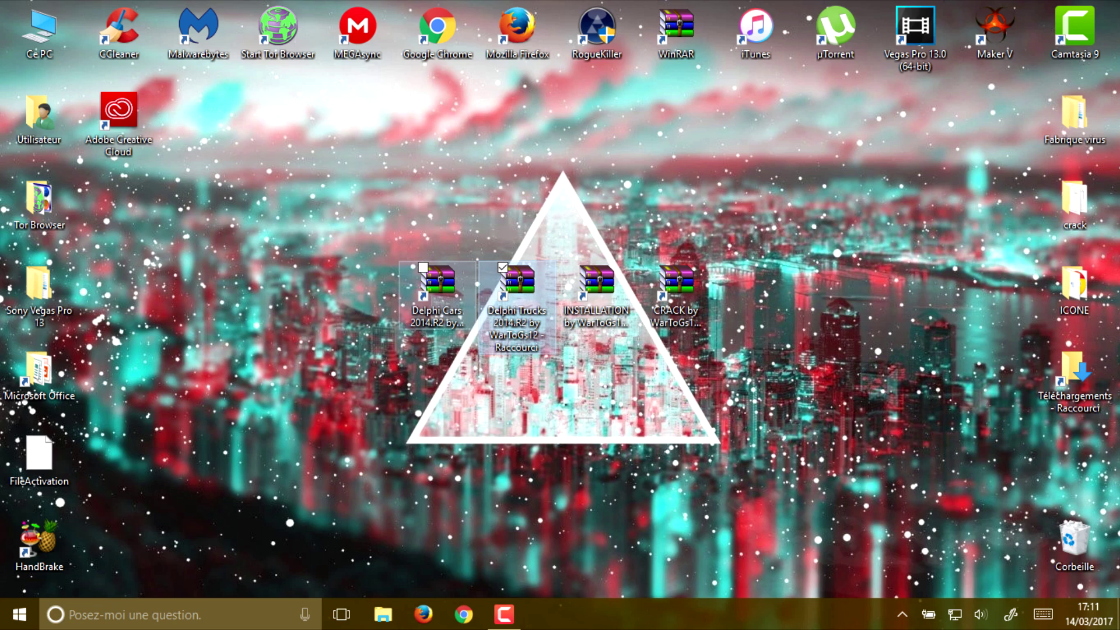
{"action": "left_click", "coordinate": [437, 292]}
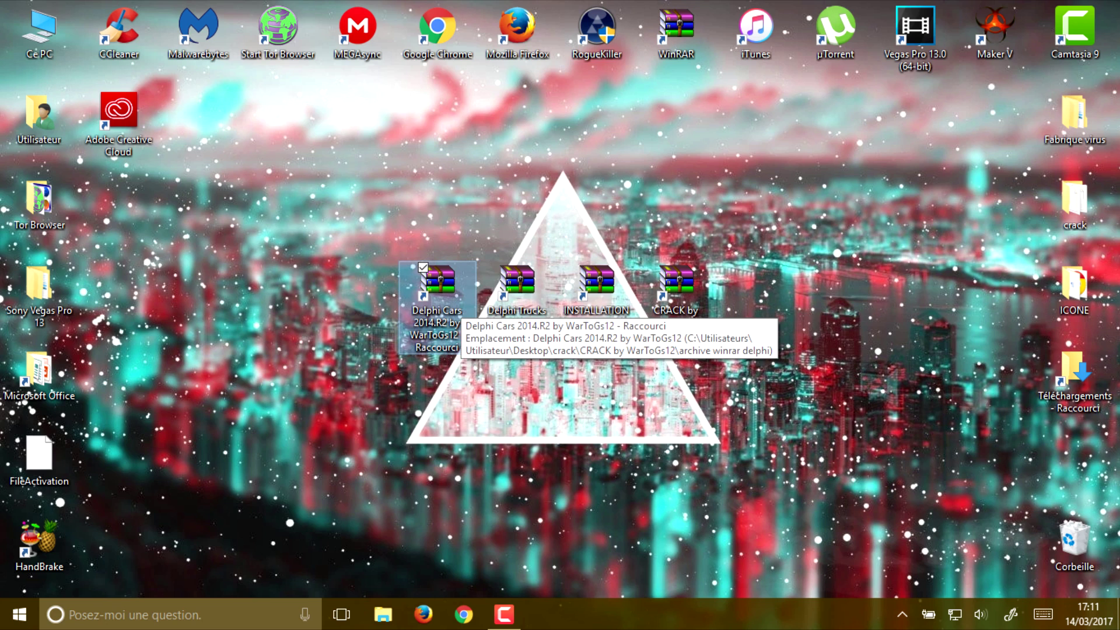
{"action": "left_click", "coordinate": [517, 292]}
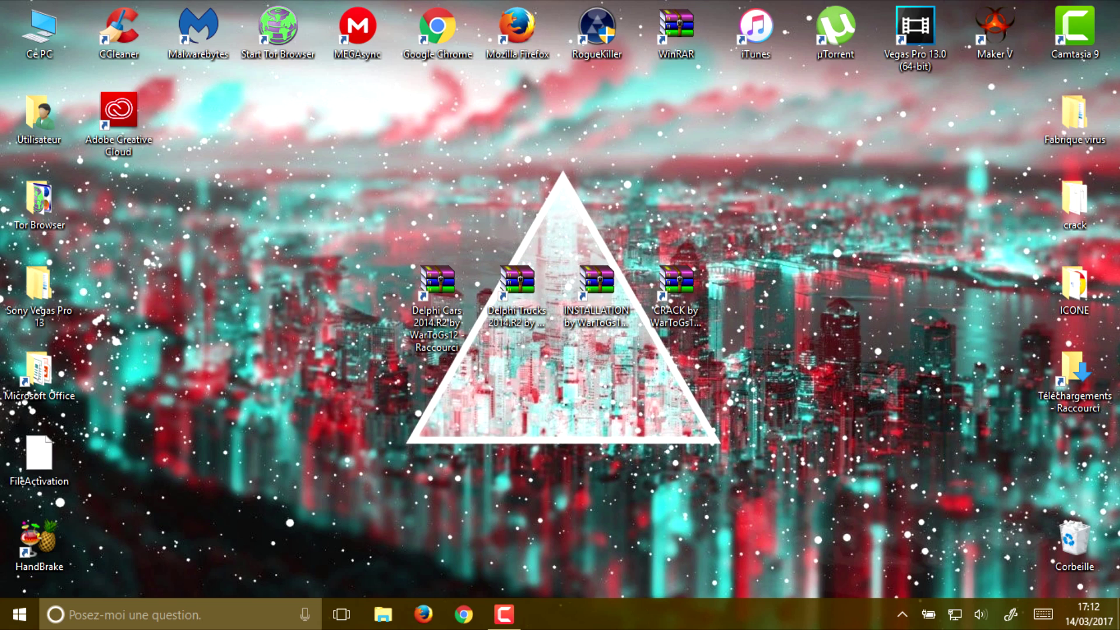
Open the INSTALLATION archive from its desktop shortcut and enter its registre folder.
{"action": "left_click_drag", "start_coordinate": [378, 323], "coordinate": [725, 284]}
{"action": "left_click", "coordinate": [725, 285]}
{"action": "double_click", "coordinate": [597, 283]}
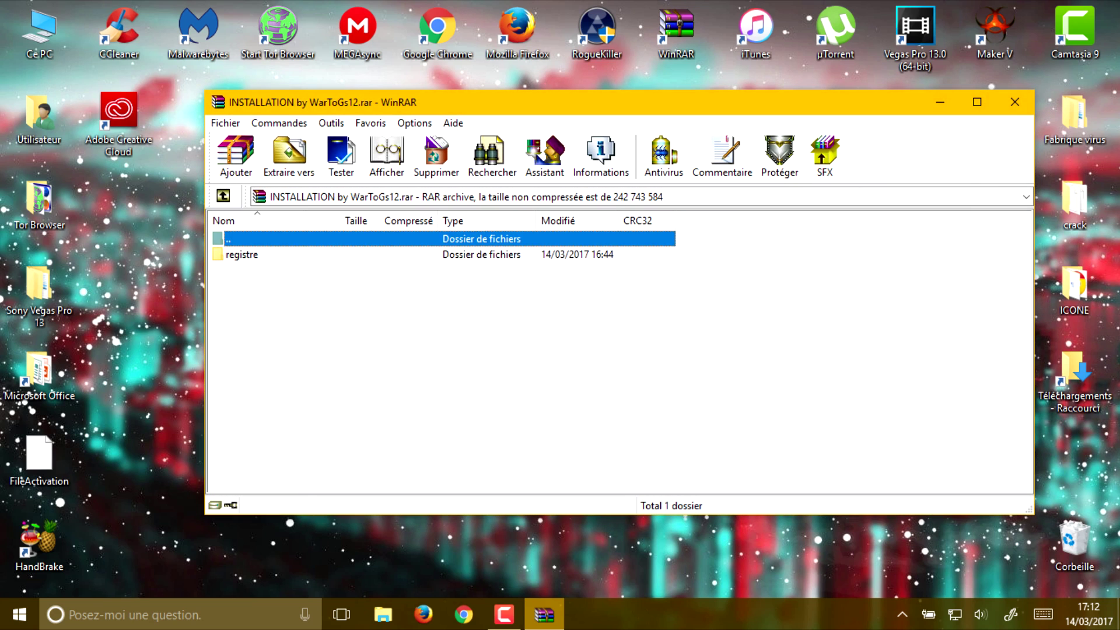
{"action": "double_click", "coordinate": [241, 254]}
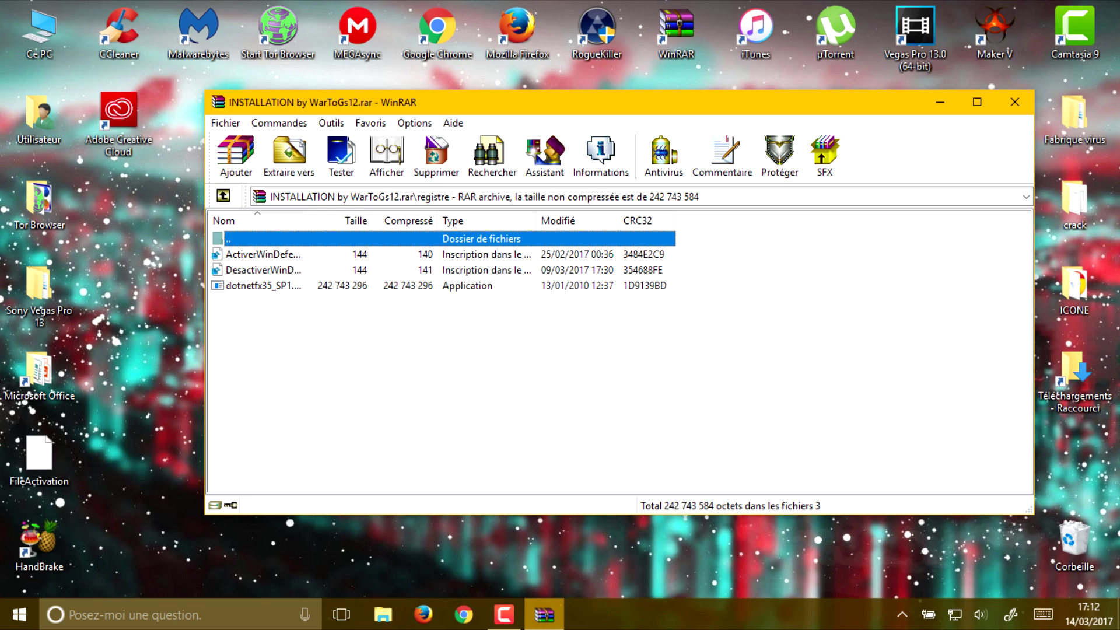
Examine the two WinDefender registry files and the dotnetfx35_SP1 application inside the registre folder.
{"action": "left_click", "coordinate": [263, 270]}
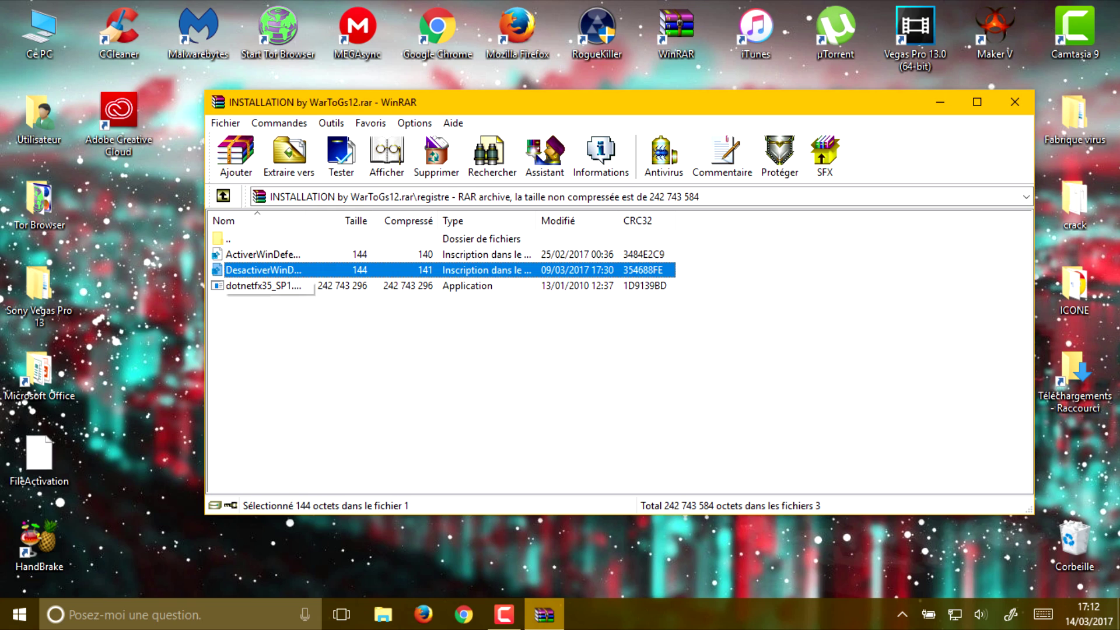
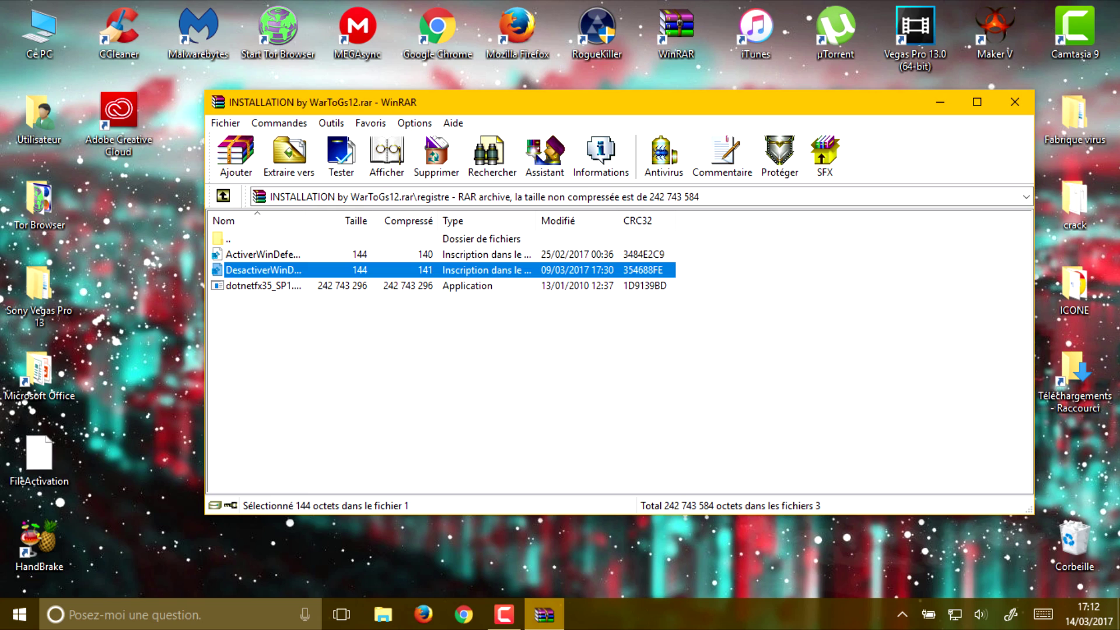
{"action": "key", "text": "Escape"}
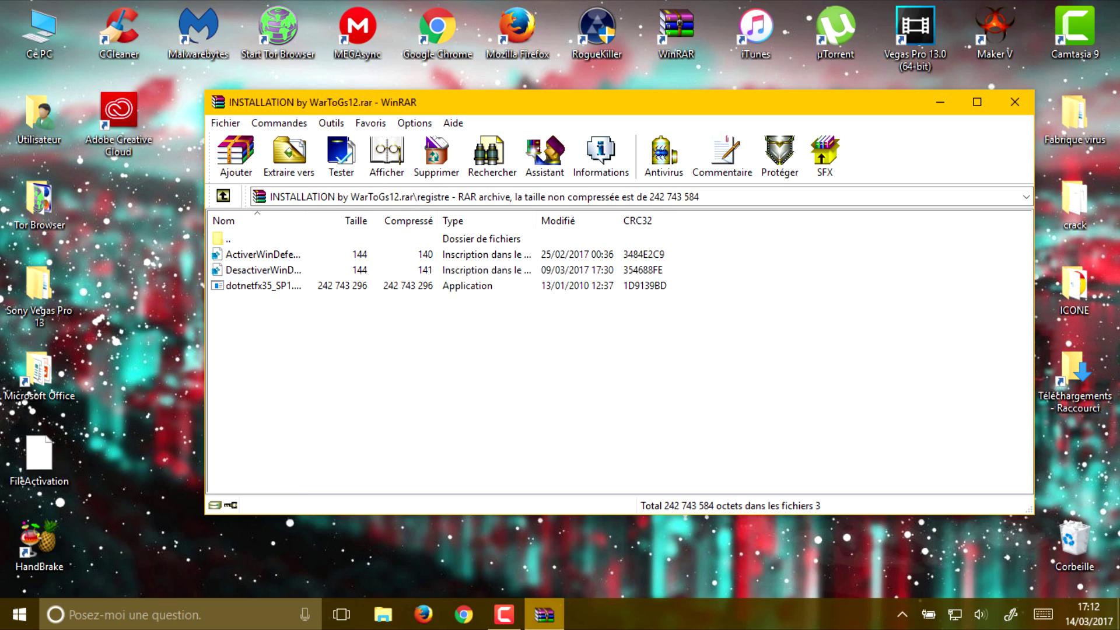
{"action": "left_click", "coordinate": [262, 270]}
{"action": "left_click", "coordinate": [262, 255]}
{"action": "left_click", "coordinate": [263, 270]}
{"action": "left_click", "coordinate": [262, 254]}
{"action": "left_click", "coordinate": [263, 269]}
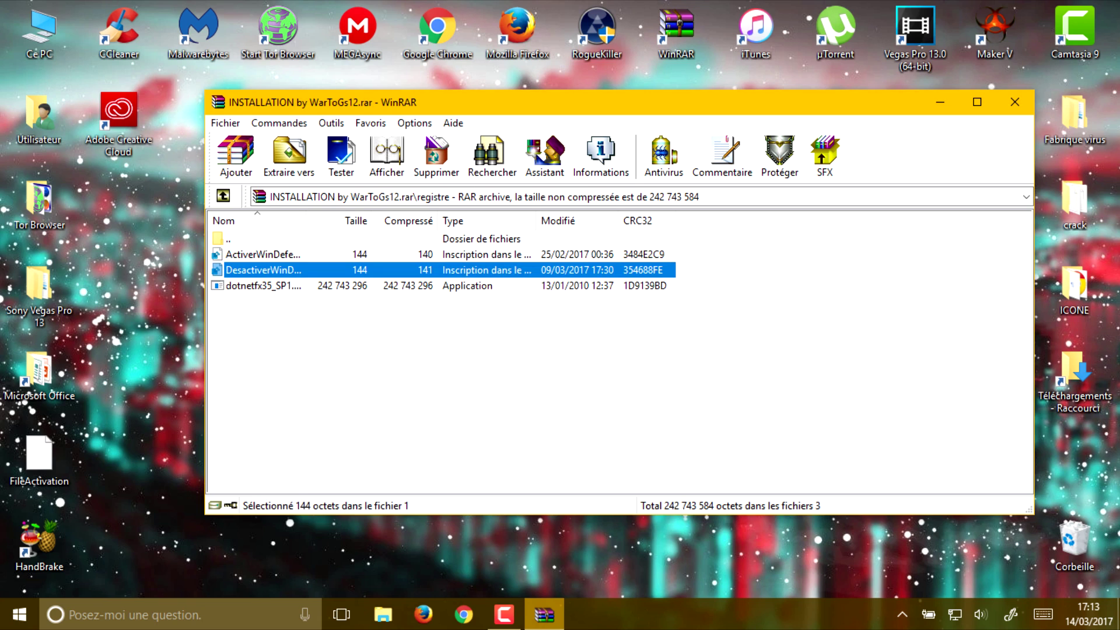
{"action": "key", "text": "Escape"}
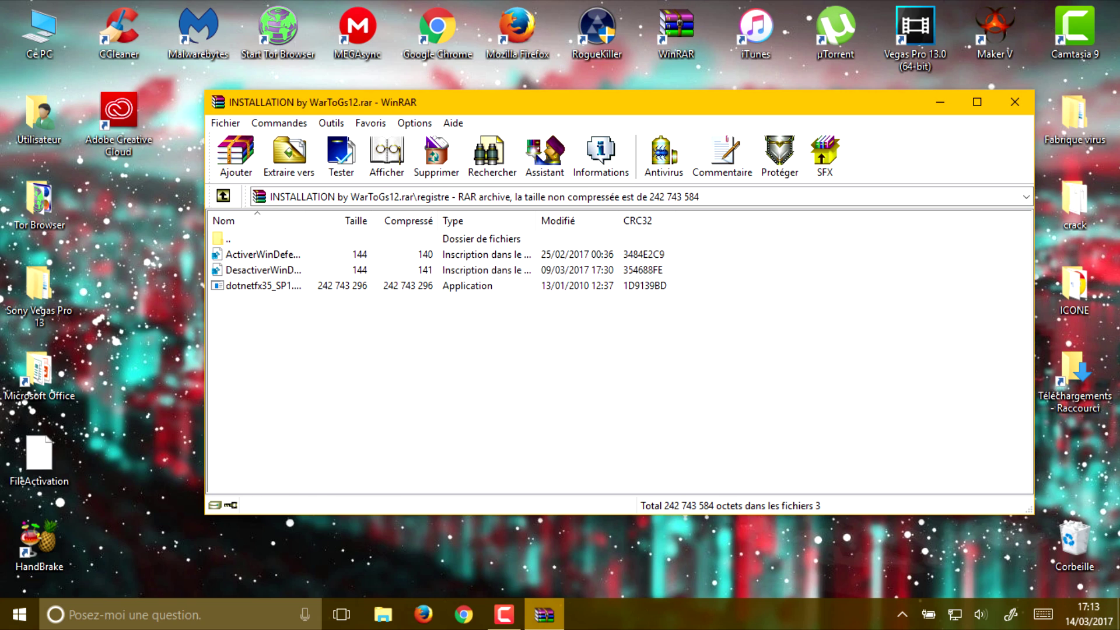
{"action": "left_click", "coordinate": [262, 285]}
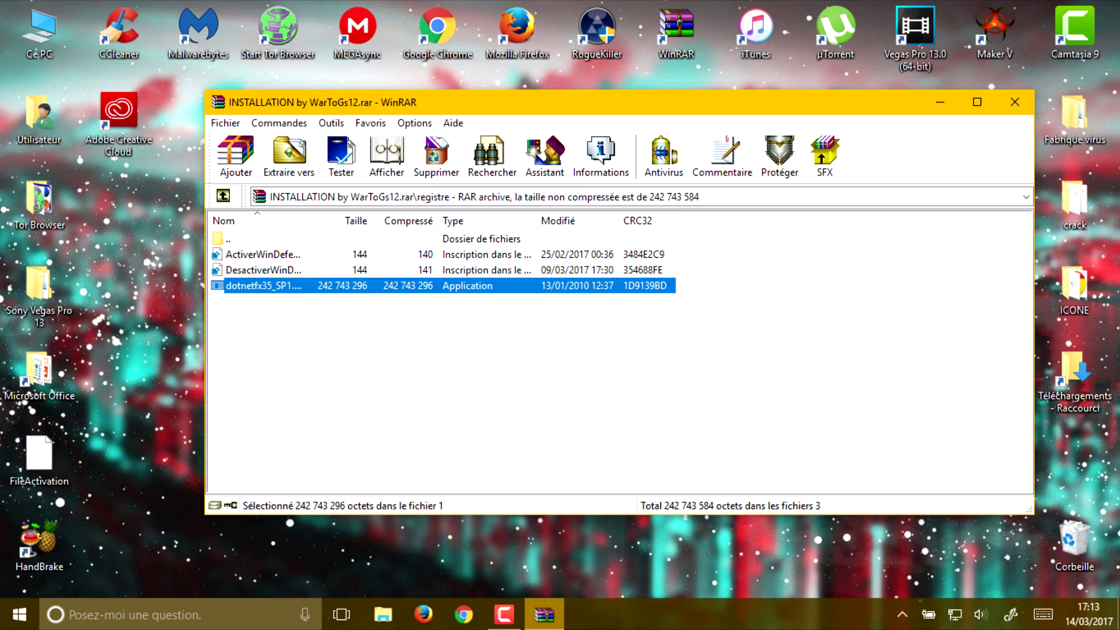
{"action": "key", "text": "Return"}
{"action": "key", "text": "Escape"}
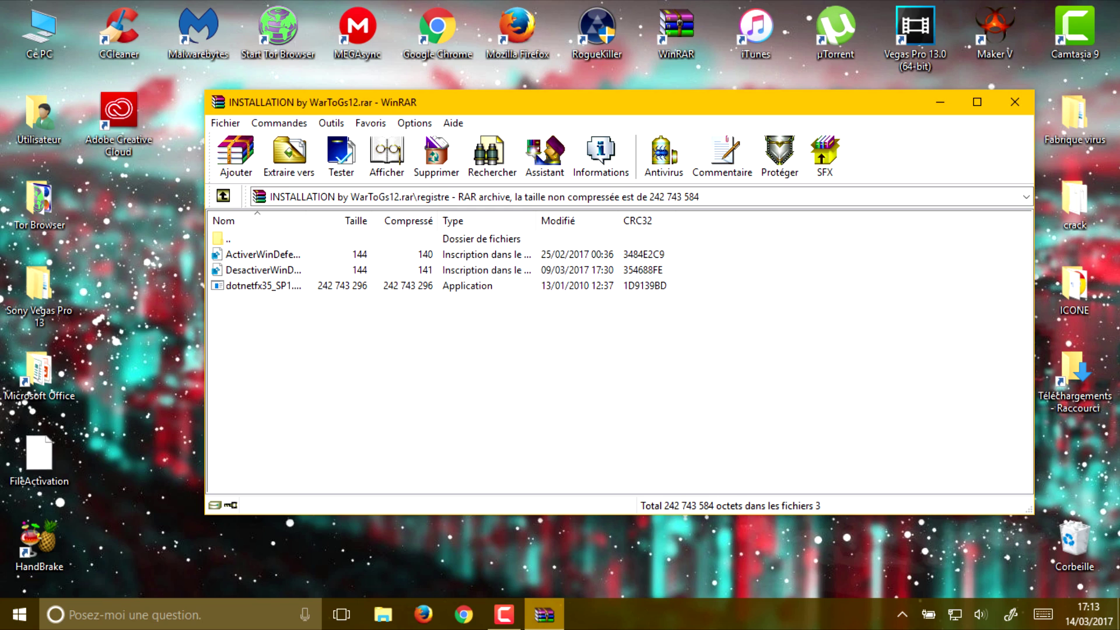
{"action": "left_click", "coordinate": [263, 285]}
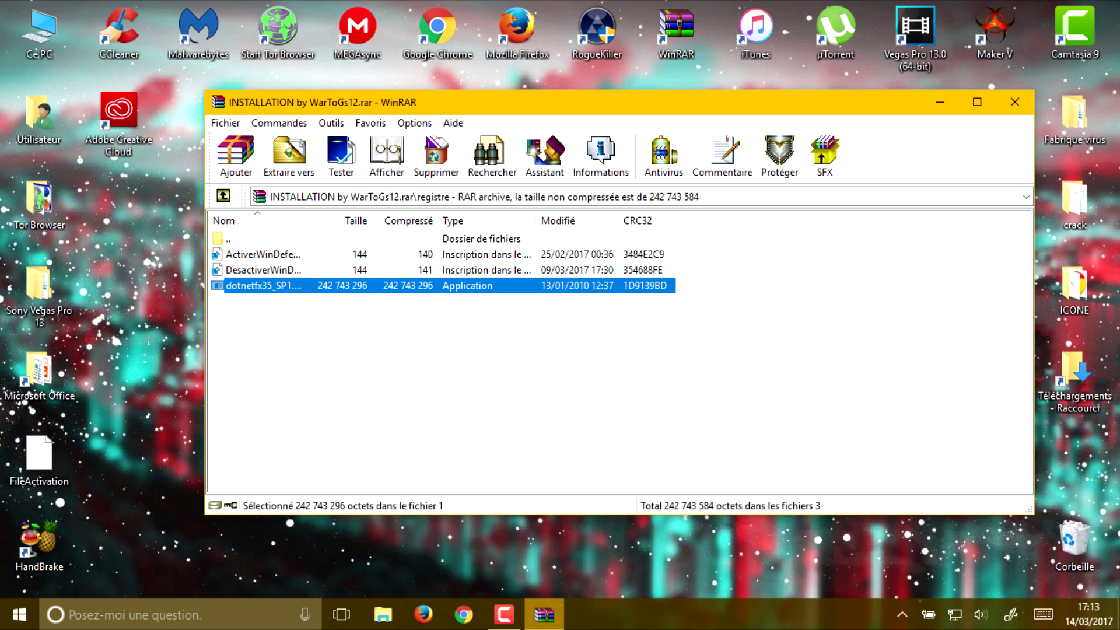
Leave the INSTALLATION archive for its parent folder, archive winrar delphi, and close the archive window.
{"action": "left_click", "coordinate": [223, 196]}
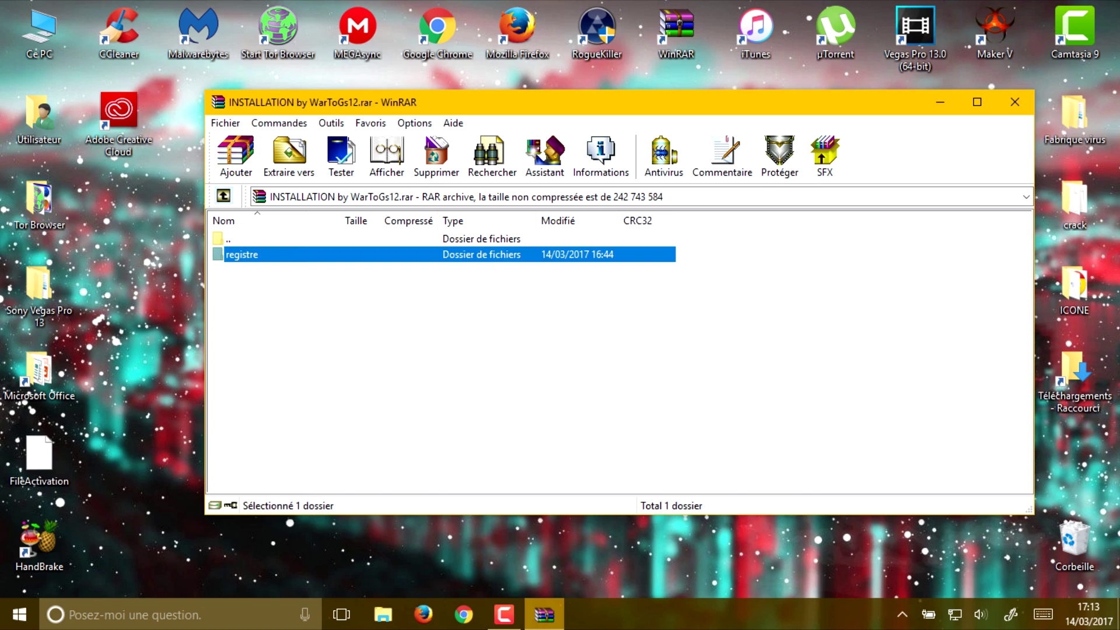
{"action": "key", "text": "BackSpace"}
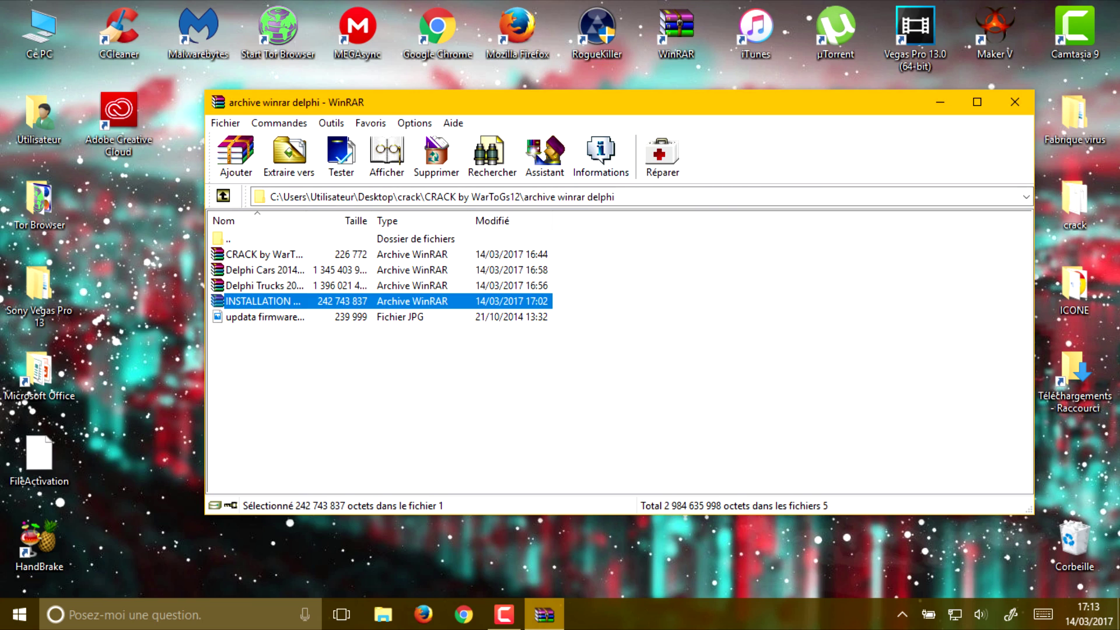
{"action": "left_click_drag", "start_coordinate": [620, 103], "coordinate": [662, 125]}
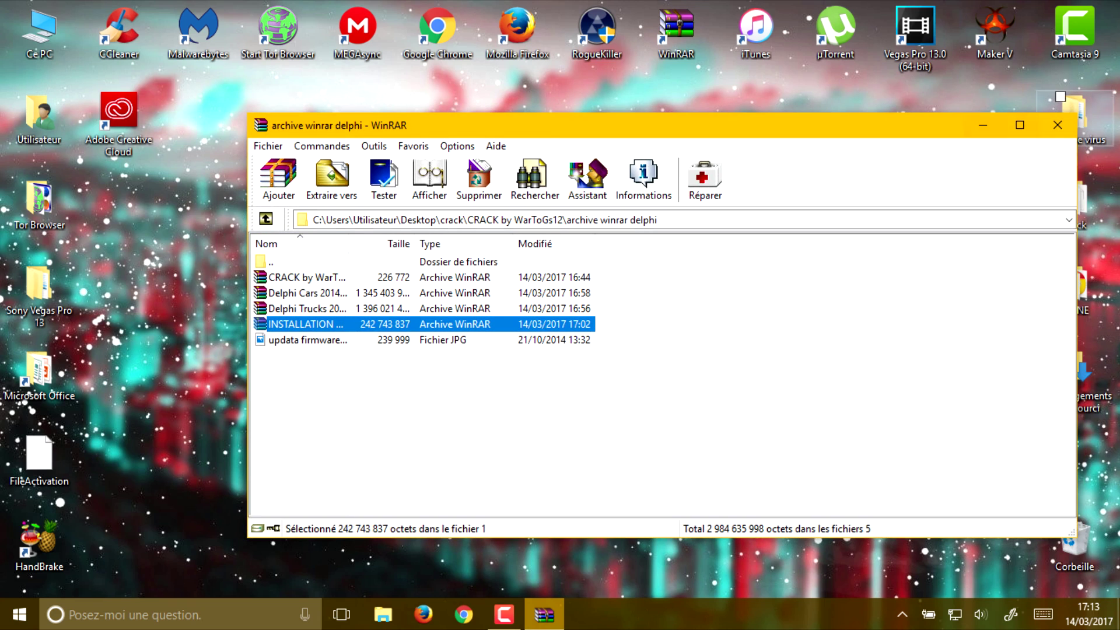
{"action": "left_click", "coordinate": [1057, 125]}
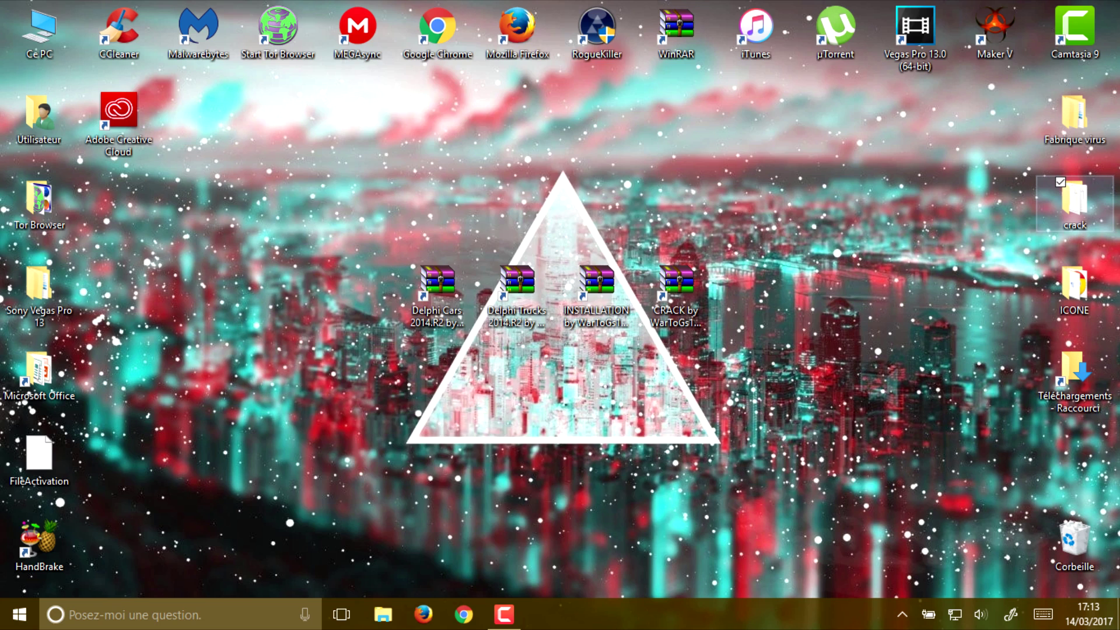
Delete the archive winrar delphi folder from CRACK by WarToGs12 inside the desktop's crack folder.
{"action": "double_click", "coordinate": [1074, 201]}
{"action": "double_click", "coordinate": [451, 221]}
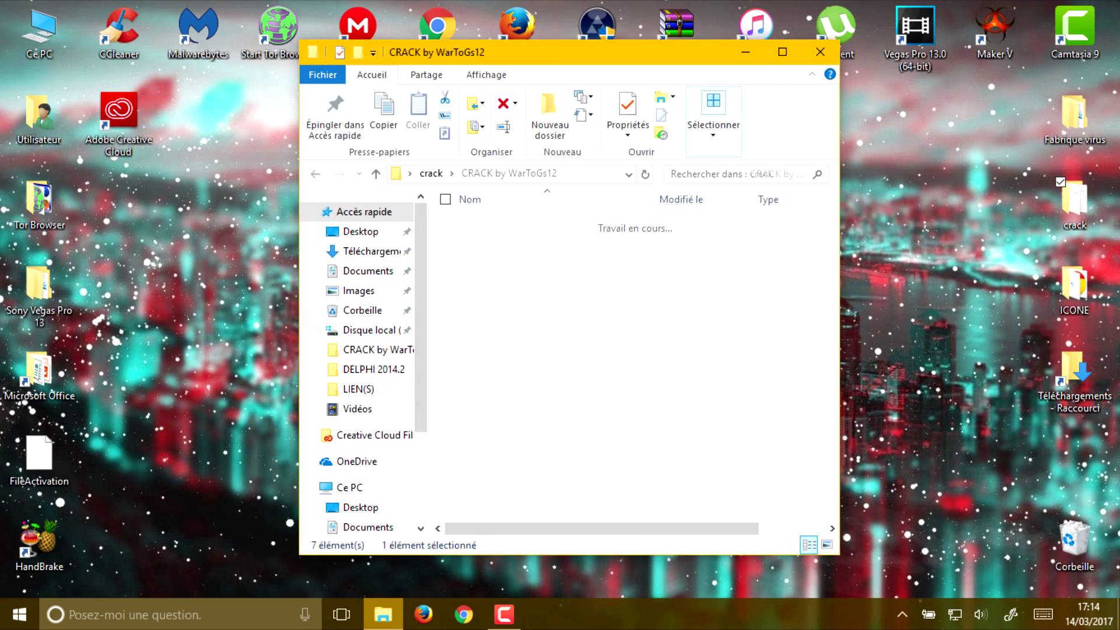
{"action": "left_click_drag", "start_coordinate": [559, 332], "coordinate": [542, 221]}
{"action": "left_click", "coordinate": [542, 223]}
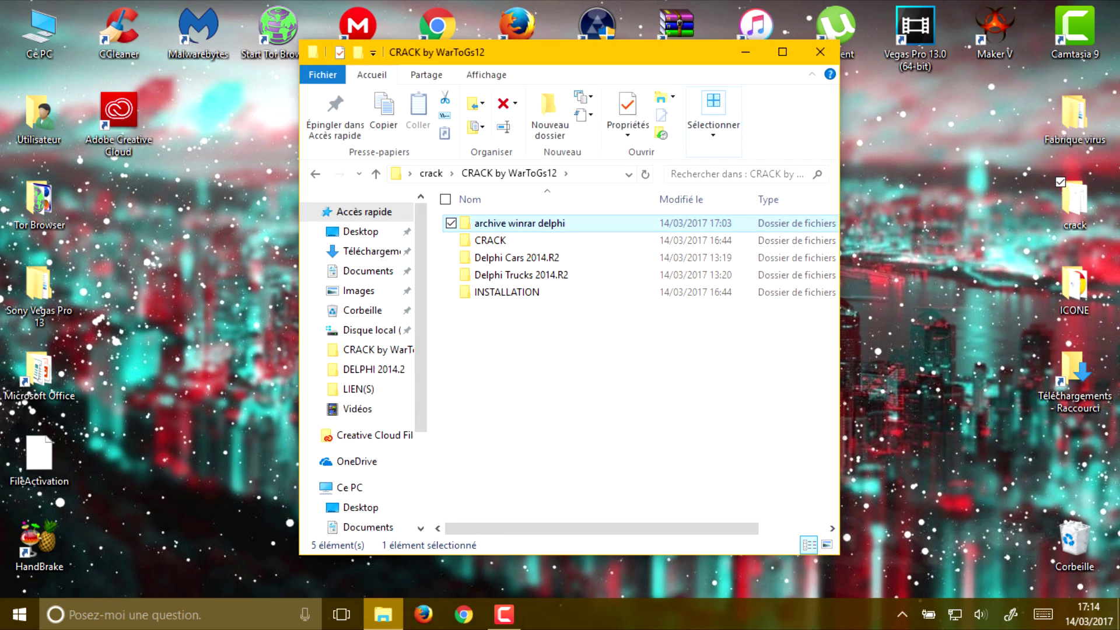
{"action": "key", "text": "Delete"}
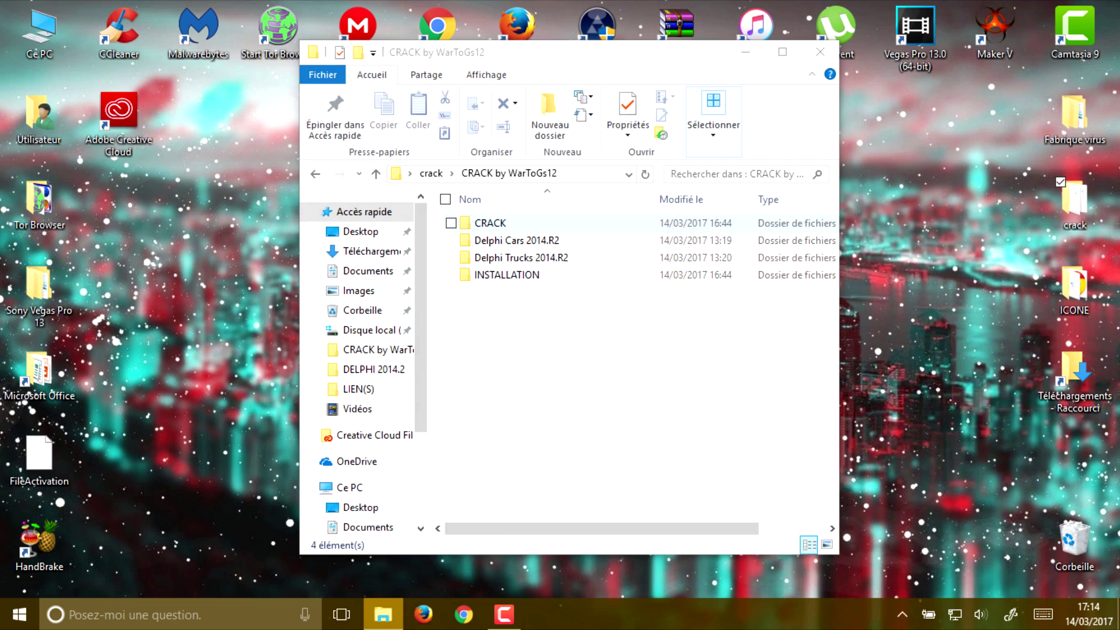
View the contents of the INSTALLATION folder and return to CRACK by WarToGs12.
{"action": "left_click_drag", "start_coordinate": [506, 310], "coordinate": [493, 210]}
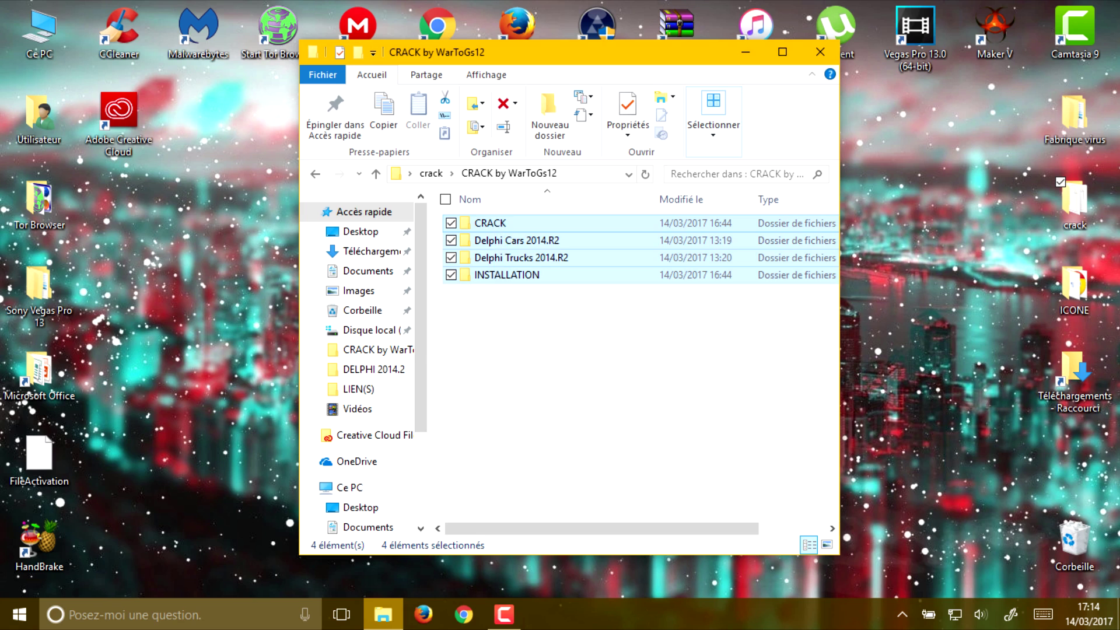
{"action": "left_click", "coordinate": [493, 210]}
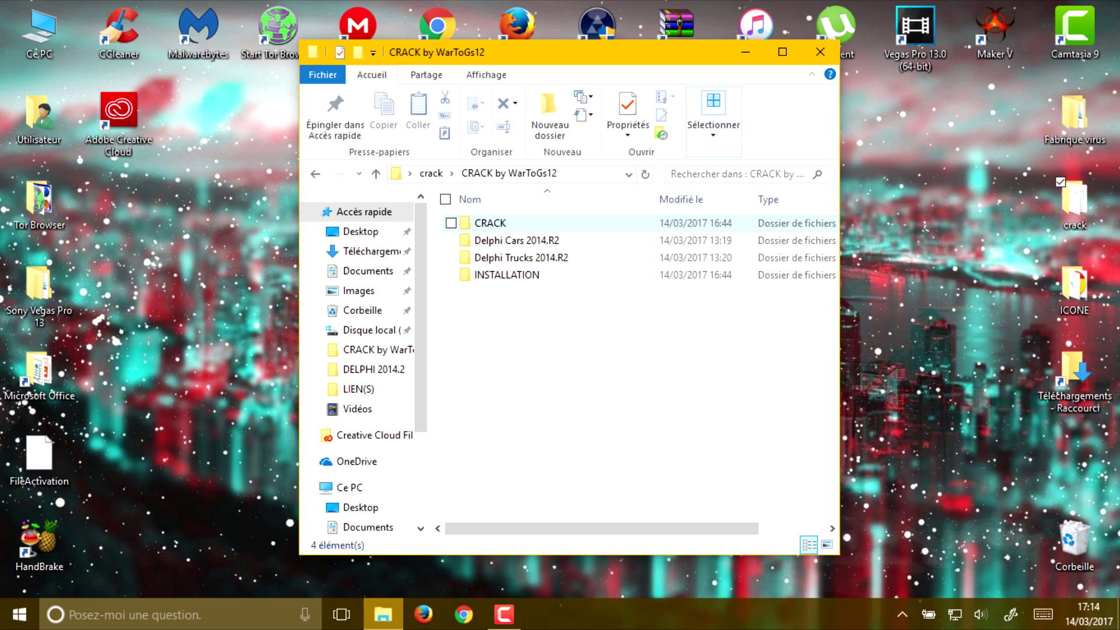
{"action": "double_click", "coordinate": [501, 274]}
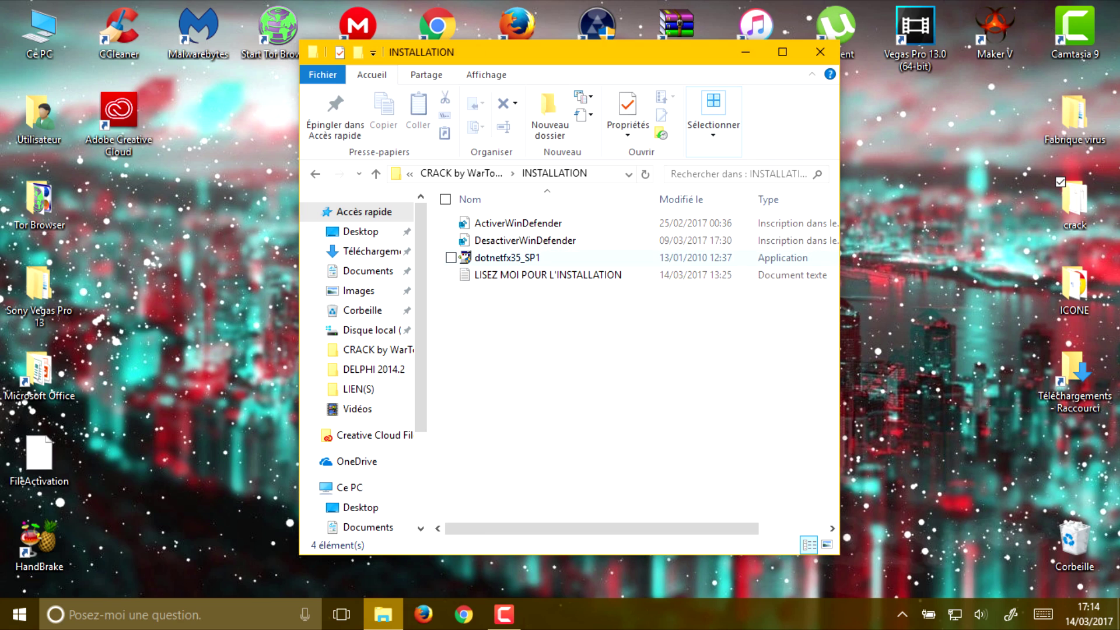
{"action": "key", "text": "alt+Left"}
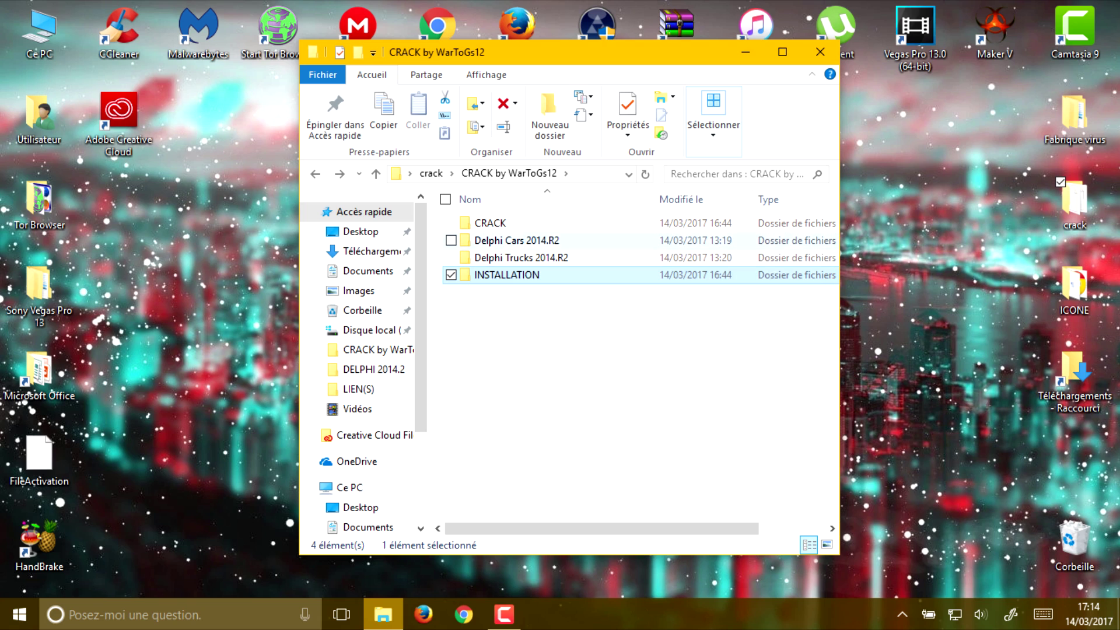
Start the Main application from the Delphi Cars 2014.R2 folder and allow it to run despite its unknown publisher.
{"action": "left_click", "coordinate": [520, 257]}
{"action": "left_click", "coordinate": [516, 241]}
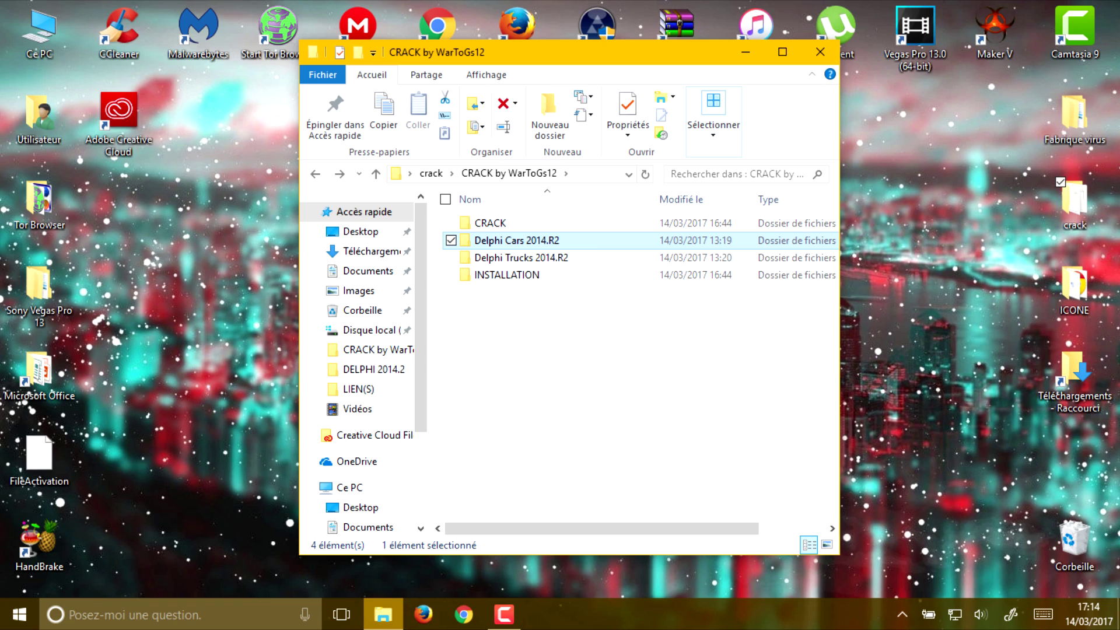
{"action": "double_click", "coordinate": [517, 240]}
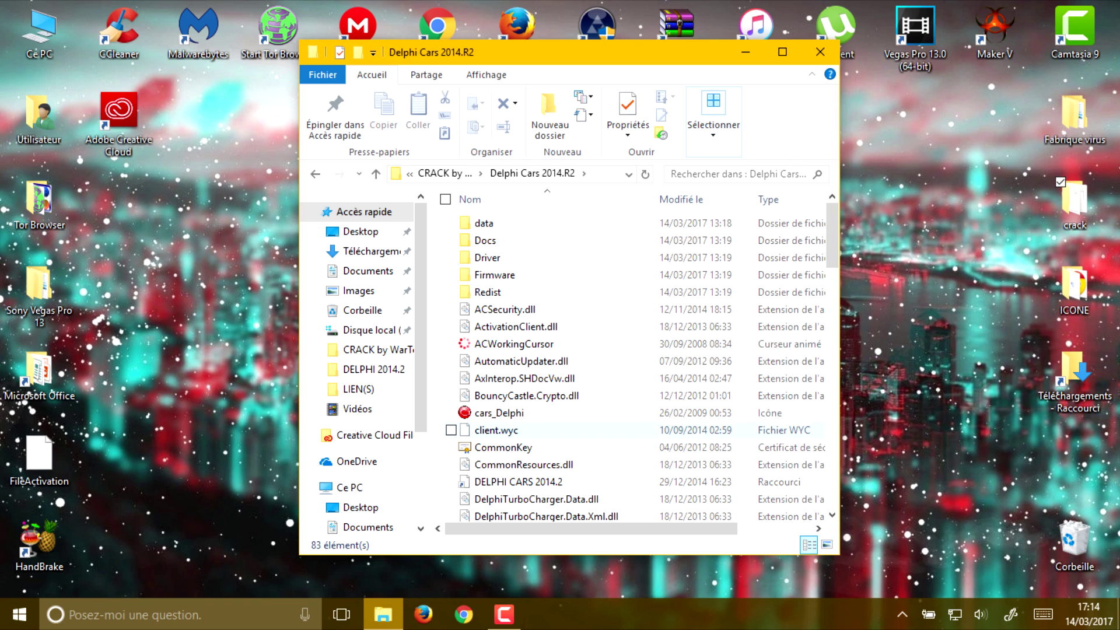
{"action": "scroll", "coordinate": [452, 444], "scroll_direction": "down", "scroll_amount": 2}
{"action": "scroll", "coordinate": [452, 409], "scroll_direction": "down", "scroll_amount": 7}
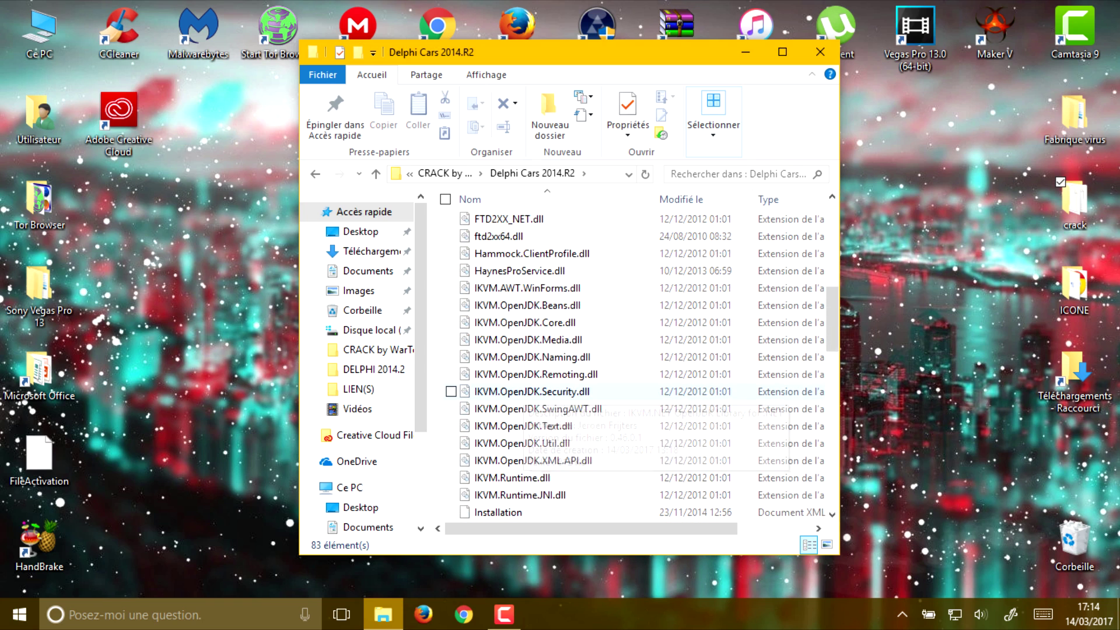
{"action": "scroll", "coordinate": [452, 392], "scroll_direction": "down", "scroll_amount": 4}
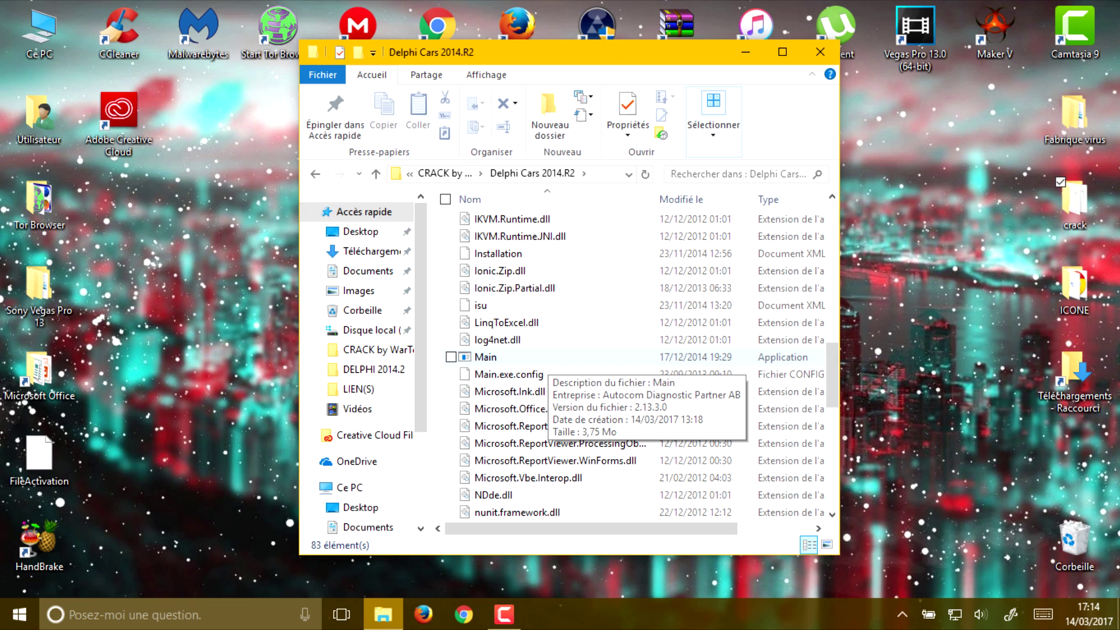
{"action": "double_click", "coordinate": [485, 357]}
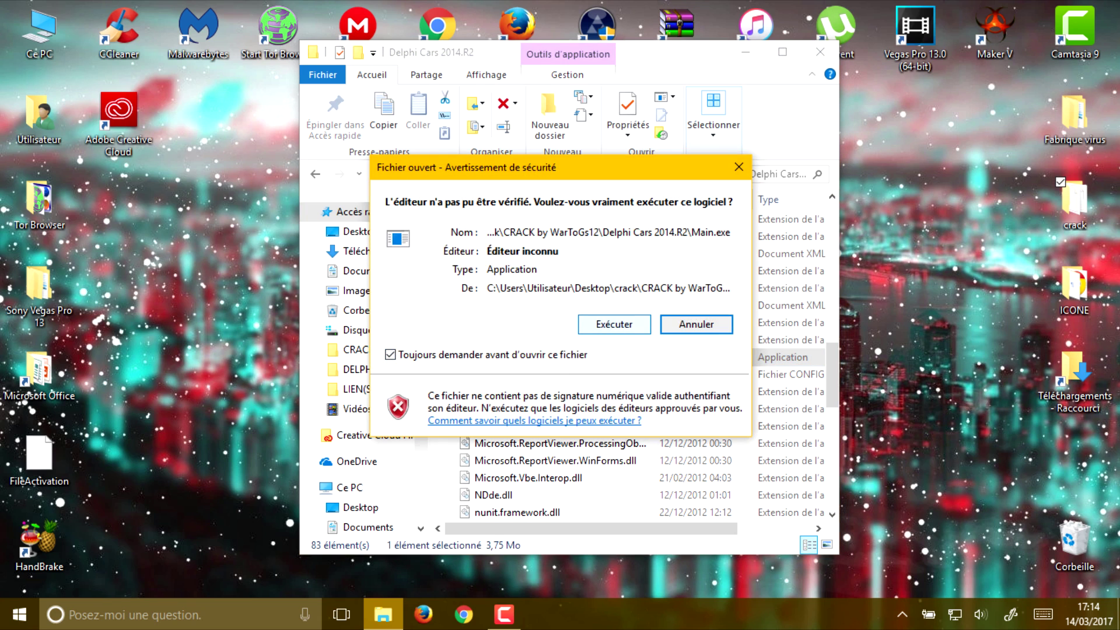
{"action": "left_click", "coordinate": [614, 324]}
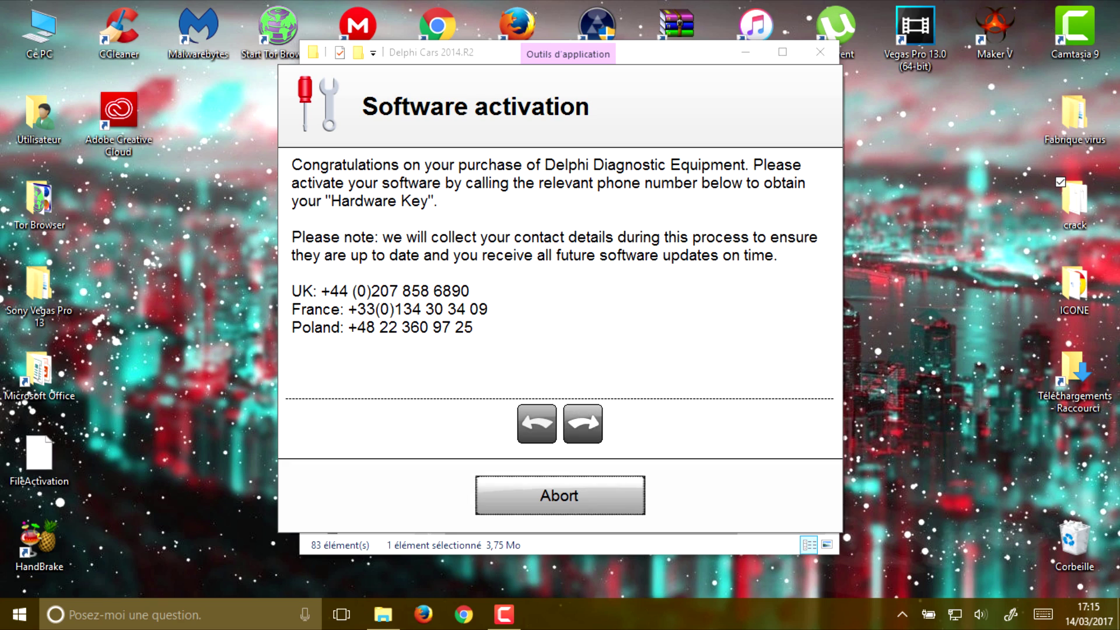
Advance through the Software activation pages, accepting the prefilled licence information, up to the page for starting the activation.
{"action": "left_click", "coordinate": [583, 423]}
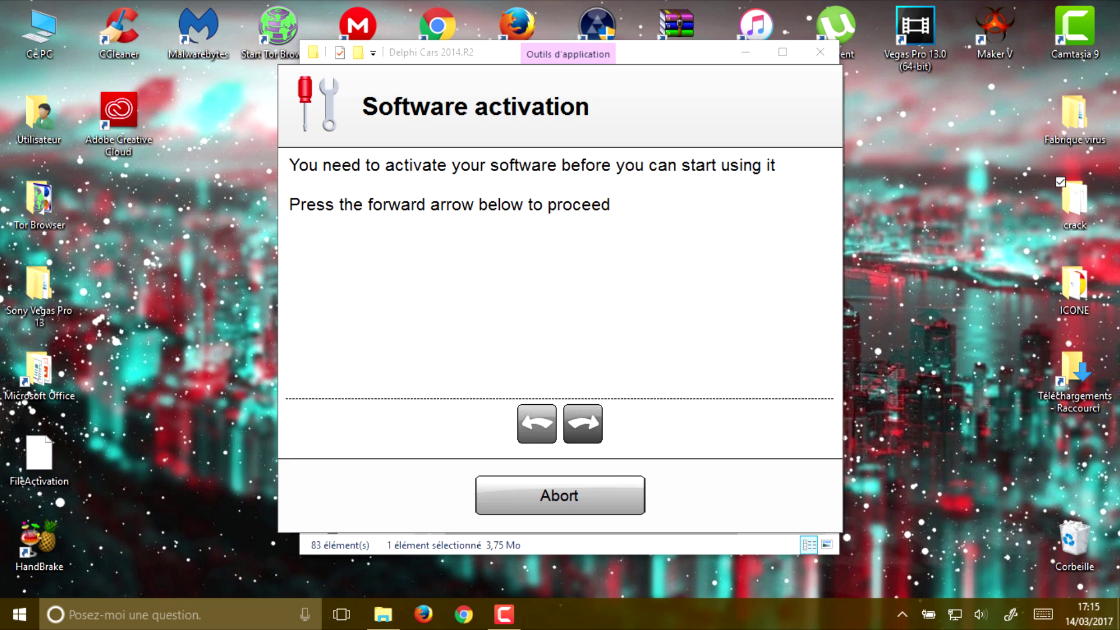
{"action": "left_click", "coordinate": [583, 423]}
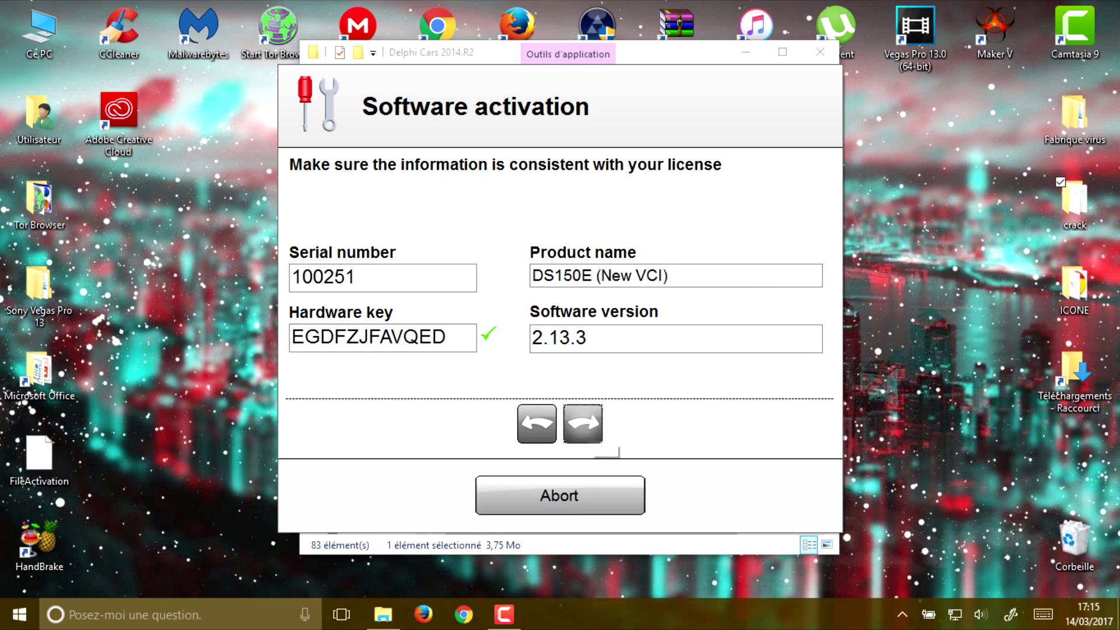
{"action": "left_click", "coordinate": [583, 424]}
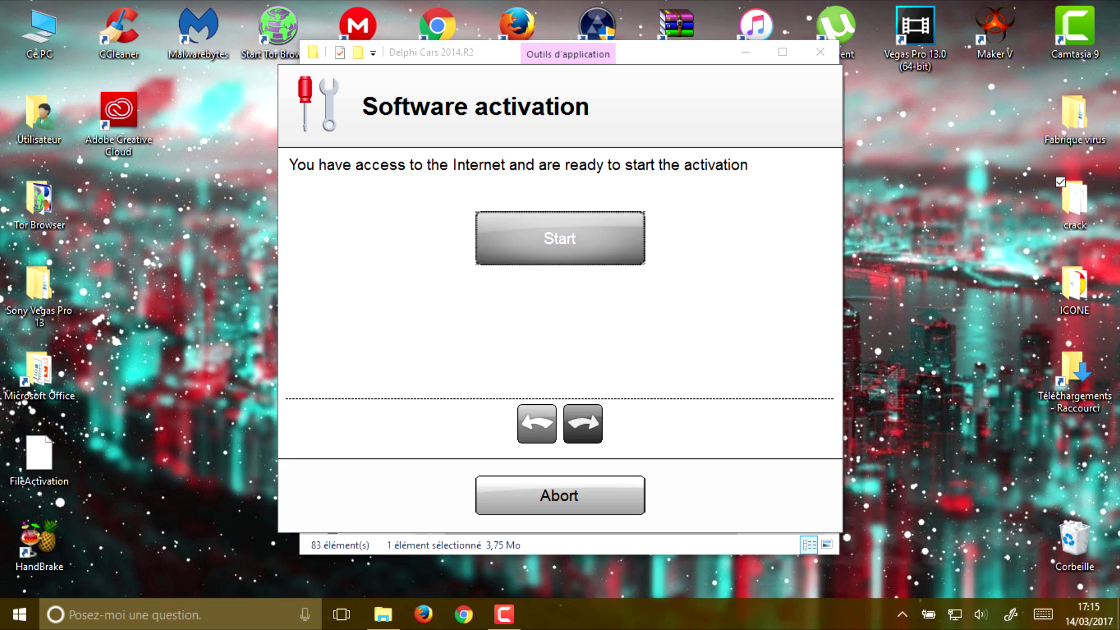
{"action": "key", "text": "Return"}
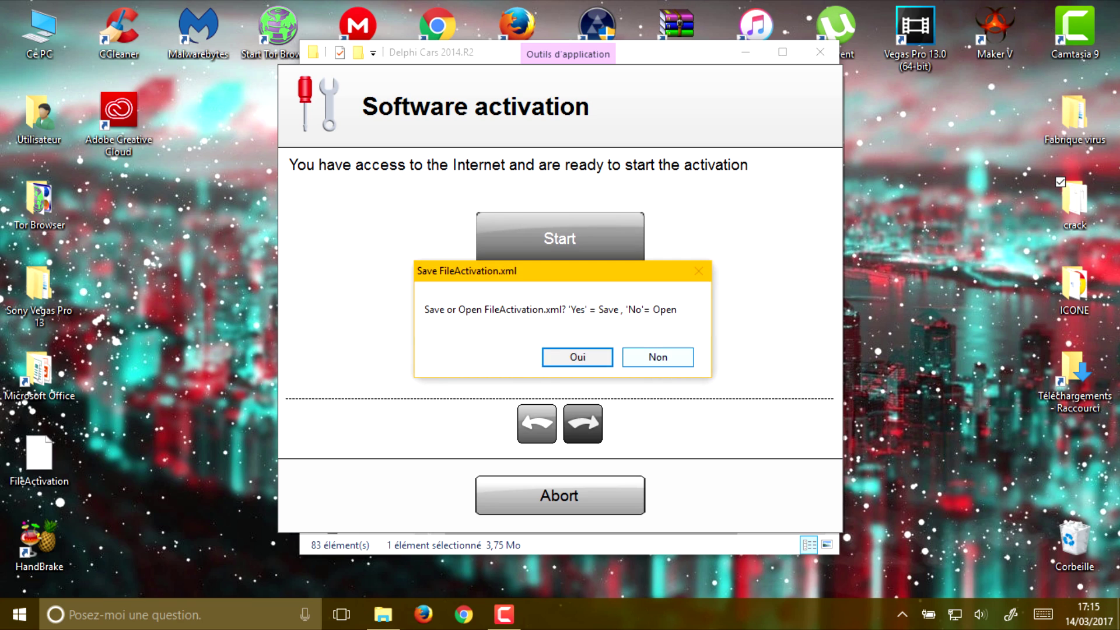
{"action": "left_click", "coordinate": [657, 356]}
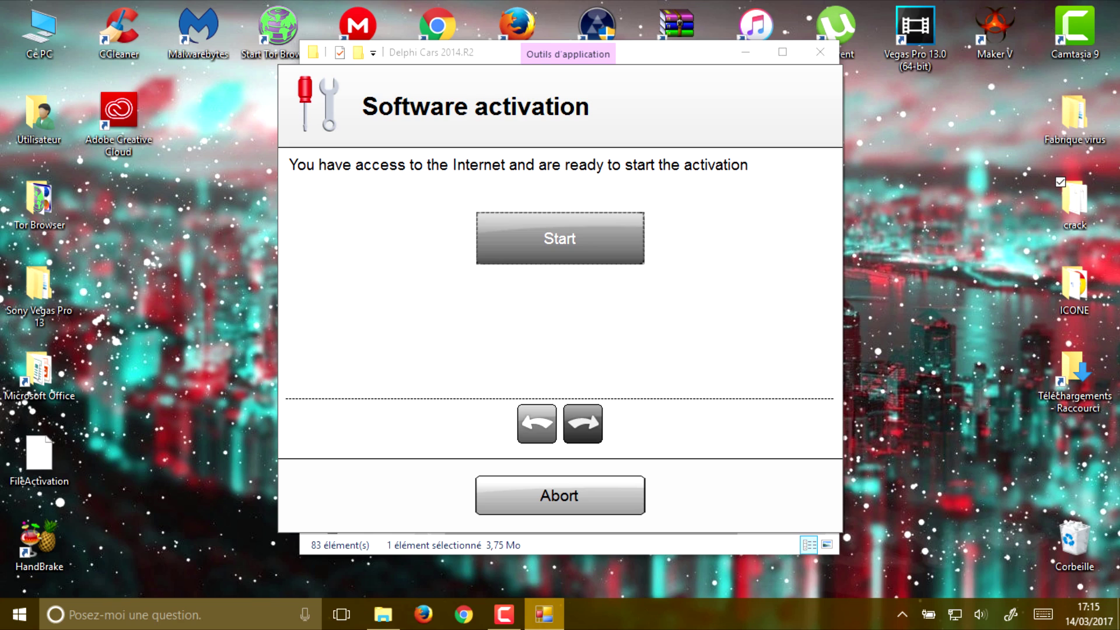
{"action": "left_click", "coordinate": [820, 78]}
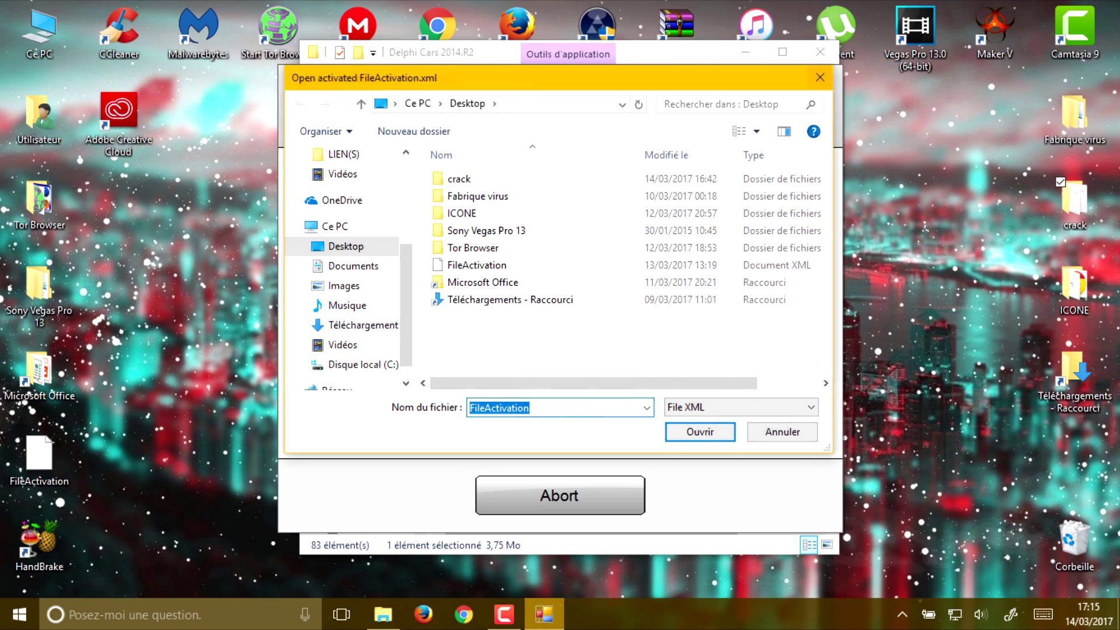
Delete the old FileActivation file from the desktop, then start the activation and save a new FileActivation XML file there.
{"action": "left_click", "coordinate": [39, 460]}
{"action": "key", "text": "Delete"}
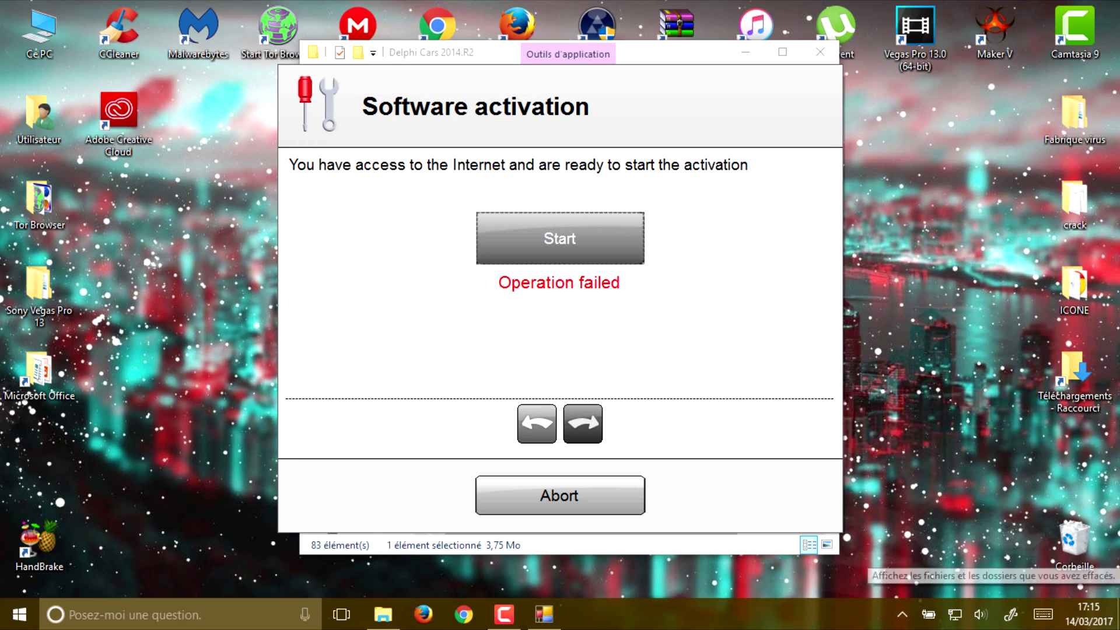
{"action": "left_click", "coordinate": [559, 238]}
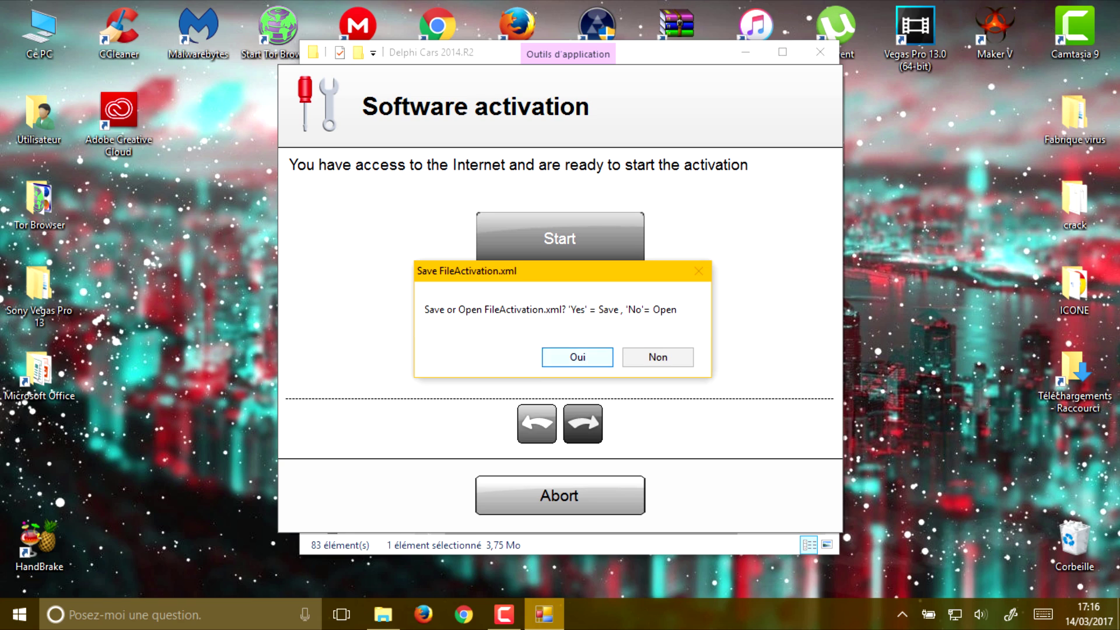
{"action": "key", "text": "Return"}
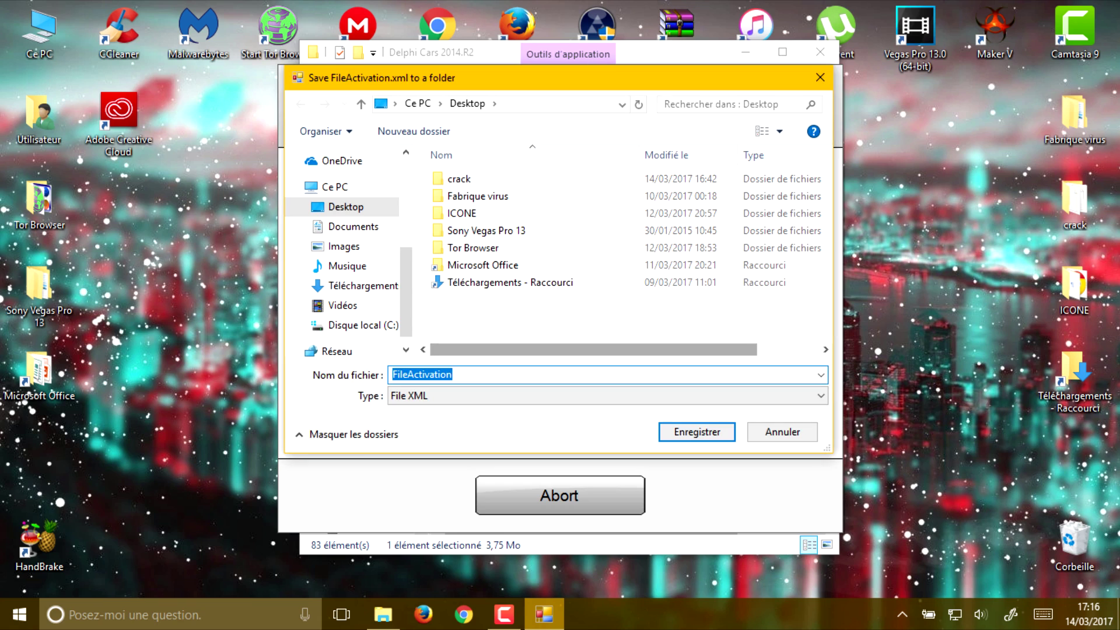
{"action": "left_click", "coordinate": [345, 206]}
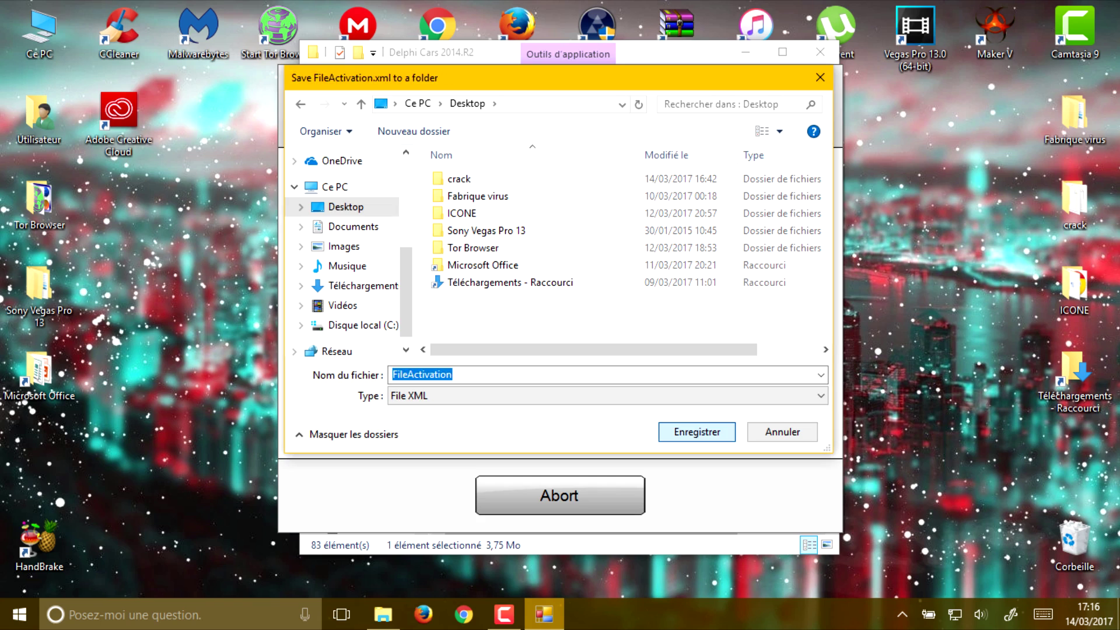
{"action": "key", "text": "Return"}
{"action": "key", "text": "Return"}
{"action": "mouse_move", "coordinate": [39, 458]}
{"action": "left_mouse_down"}
{"action": "mouse_move", "coordinate": [19, 435]}
{"action": "mouse_move", "coordinate": [41, 463]}
{"action": "left_mouse_up"}
{"action": "key", "text": "Escape"}
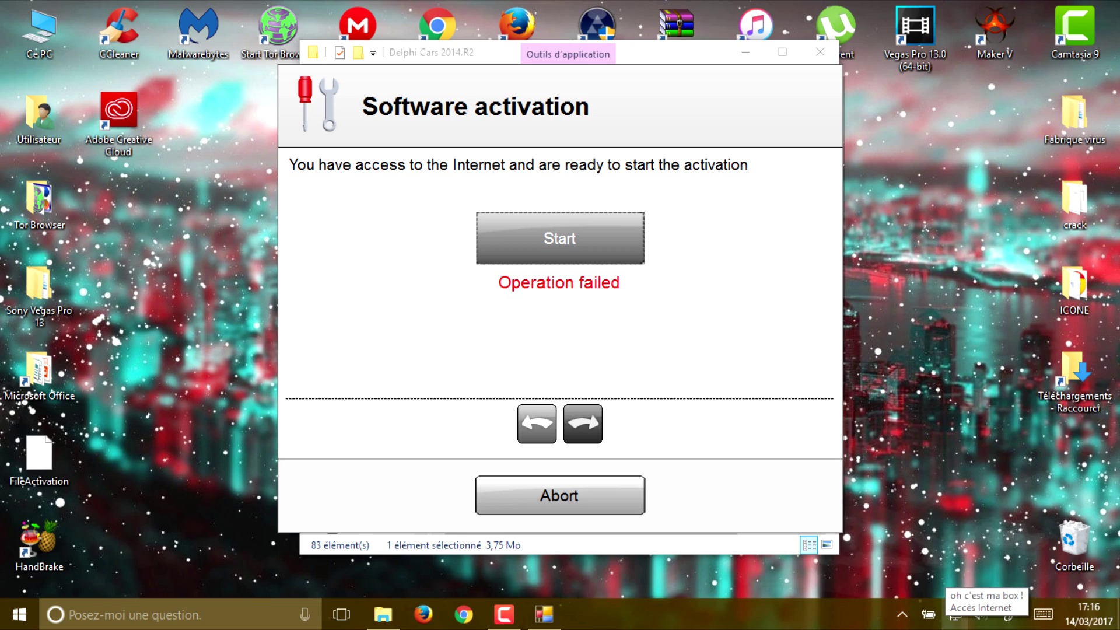
Switch to File Explorer and run KEYGEN by WarToGs12 from the 2014.2 KEYGEN folder inside CRACK.
{"action": "mouse_move", "coordinate": [955, 614]}
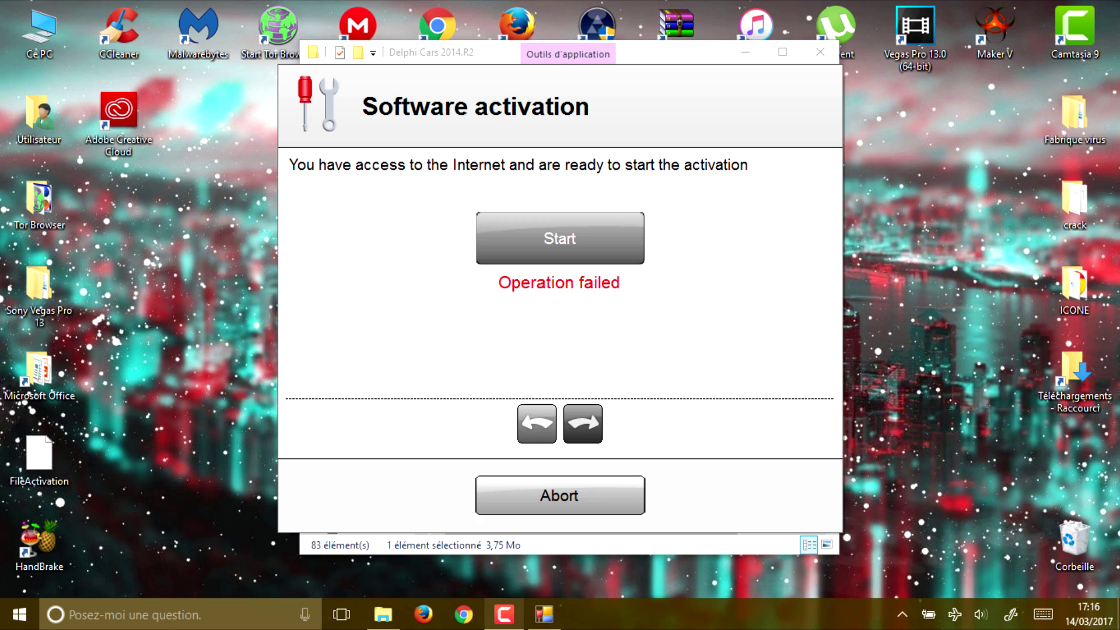
{"action": "left_click", "coordinate": [382, 614]}
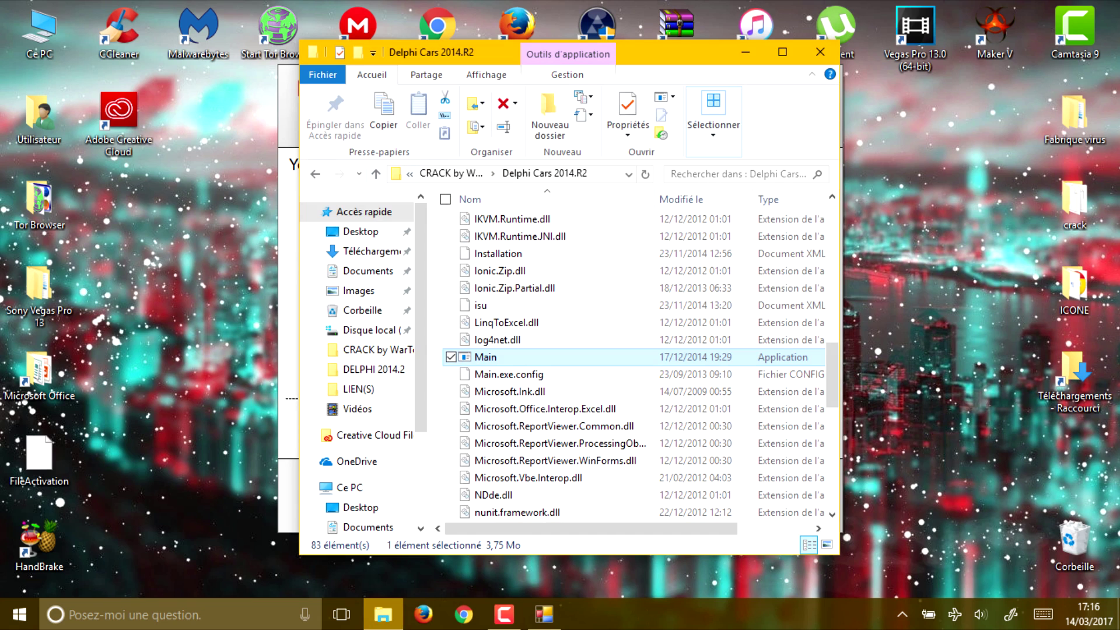
{"action": "left_click", "coordinate": [315, 174]}
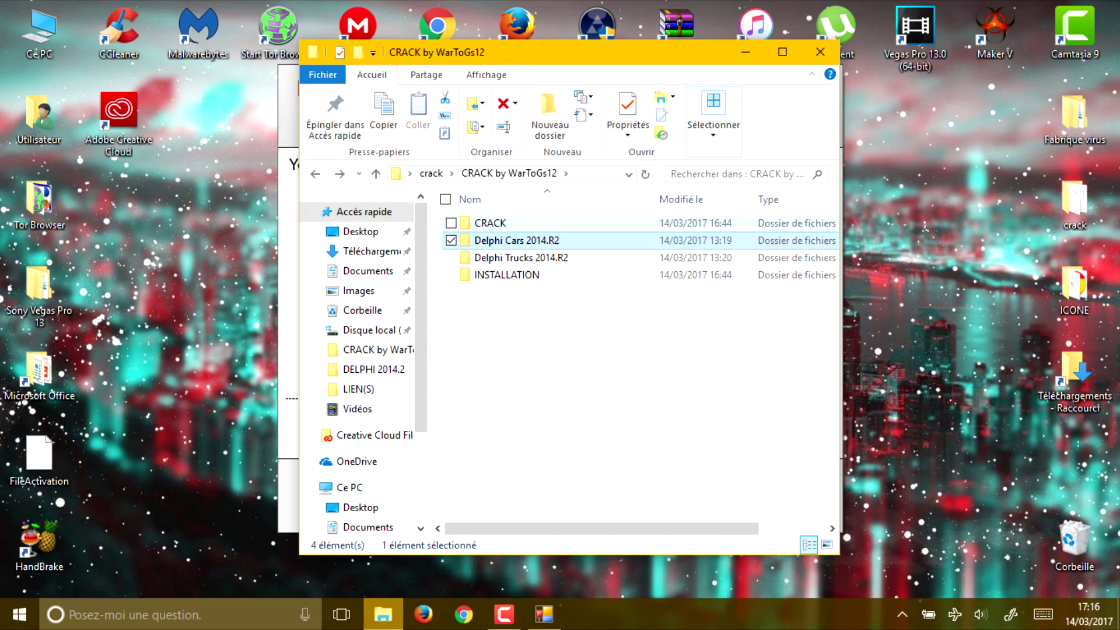
{"action": "double_click", "coordinate": [490, 223]}
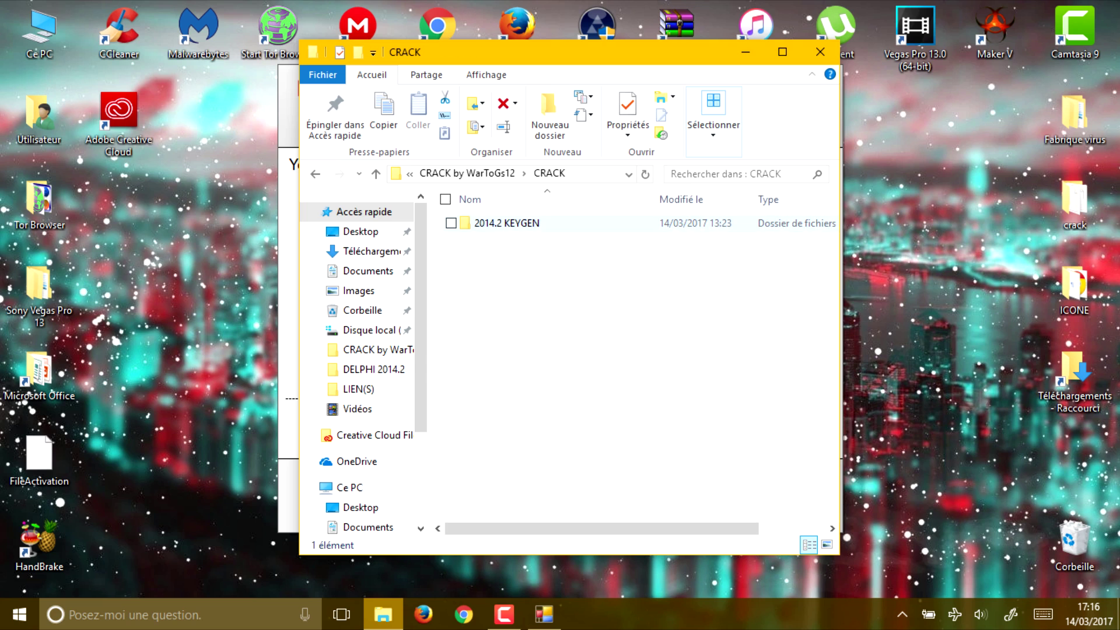
{"action": "double_click", "coordinate": [506, 223]}
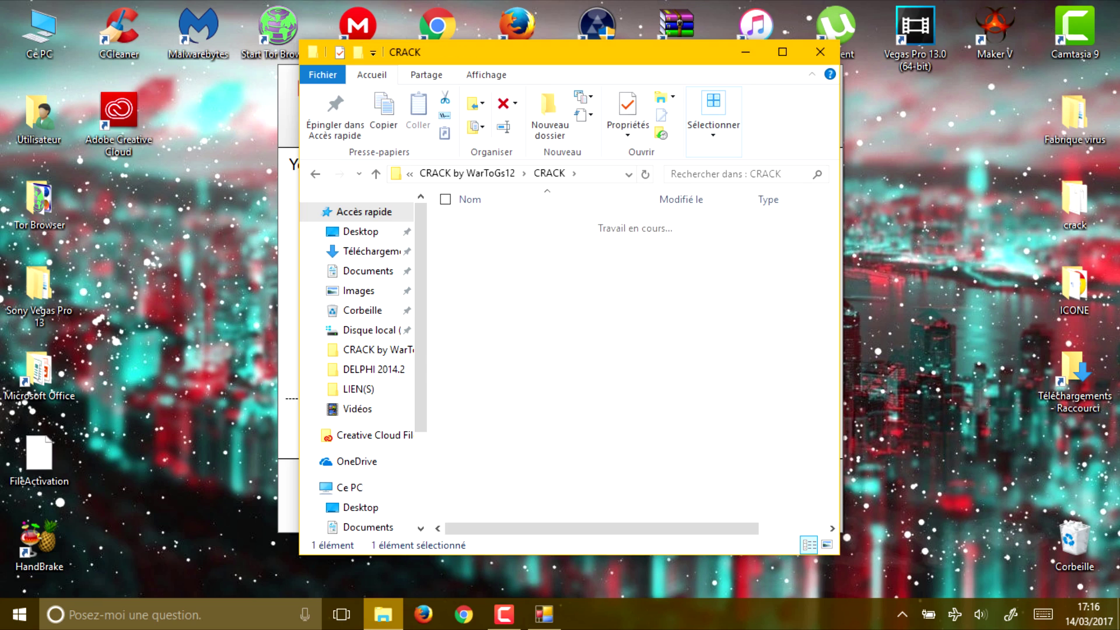
{"action": "double_click", "coordinate": [523, 223]}
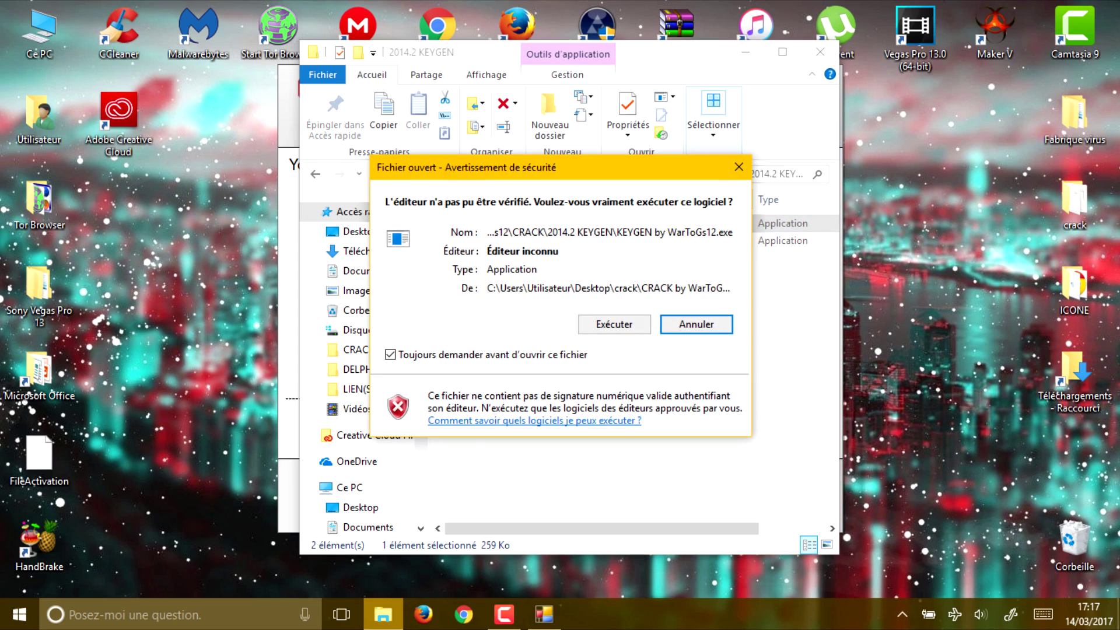
{"action": "left_click", "coordinate": [615, 325]}
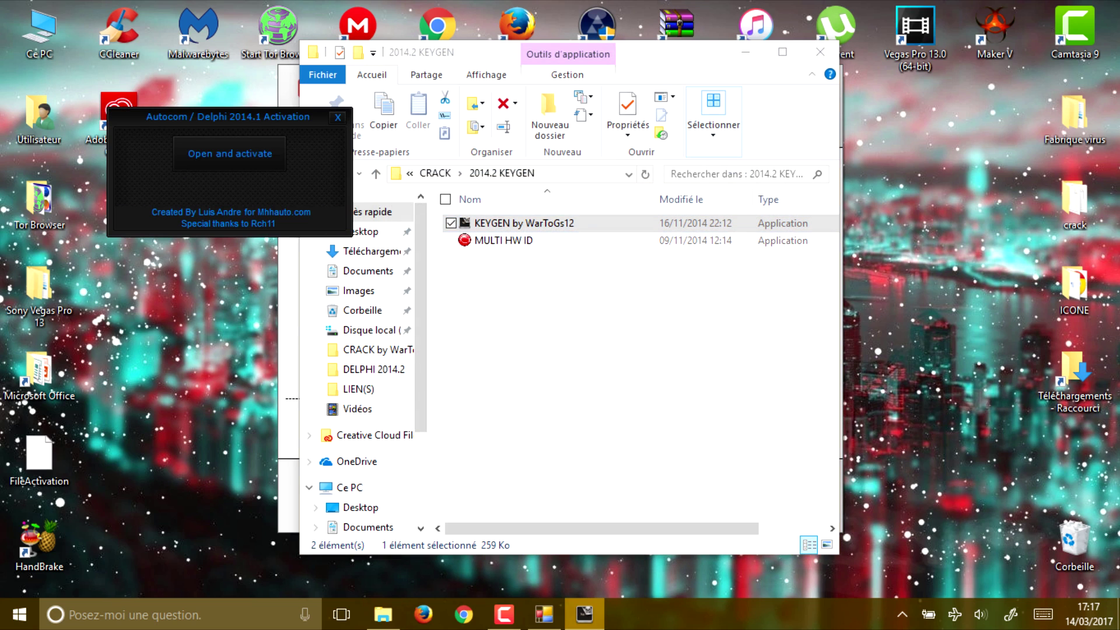
Activate the desktop's FileActivation file in the Autocom / Delphi 2014.1 Activation window and move that window out of the way.
{"action": "left_click_drag", "start_coordinate": [228, 117], "coordinate": [183, 74]}
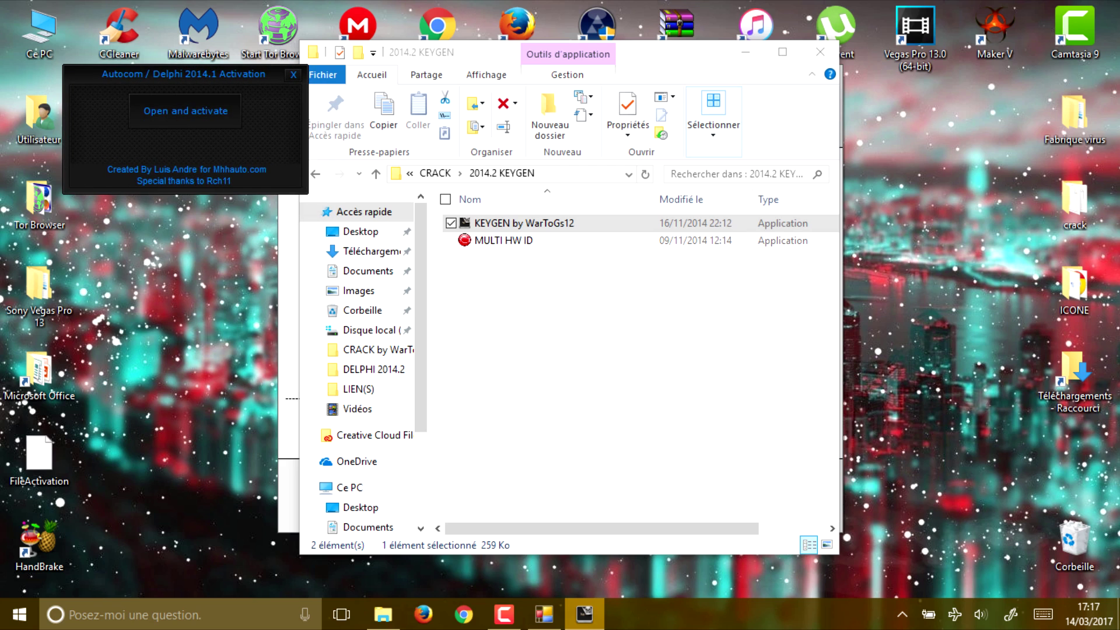
{"action": "key", "text": "Return"}
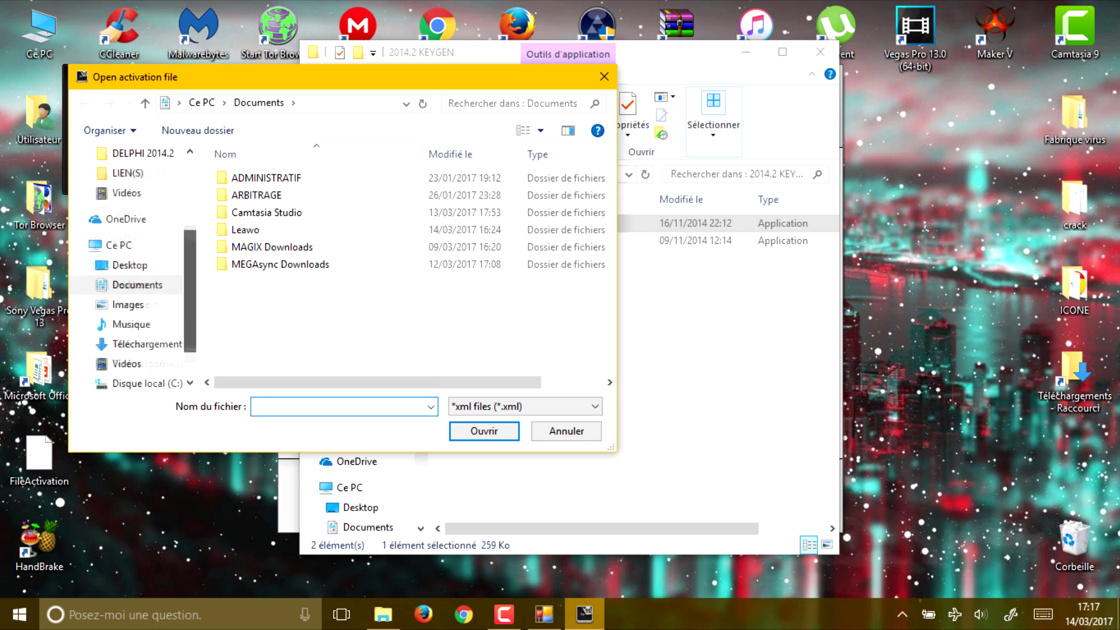
{"action": "left_click", "coordinate": [129, 186]}
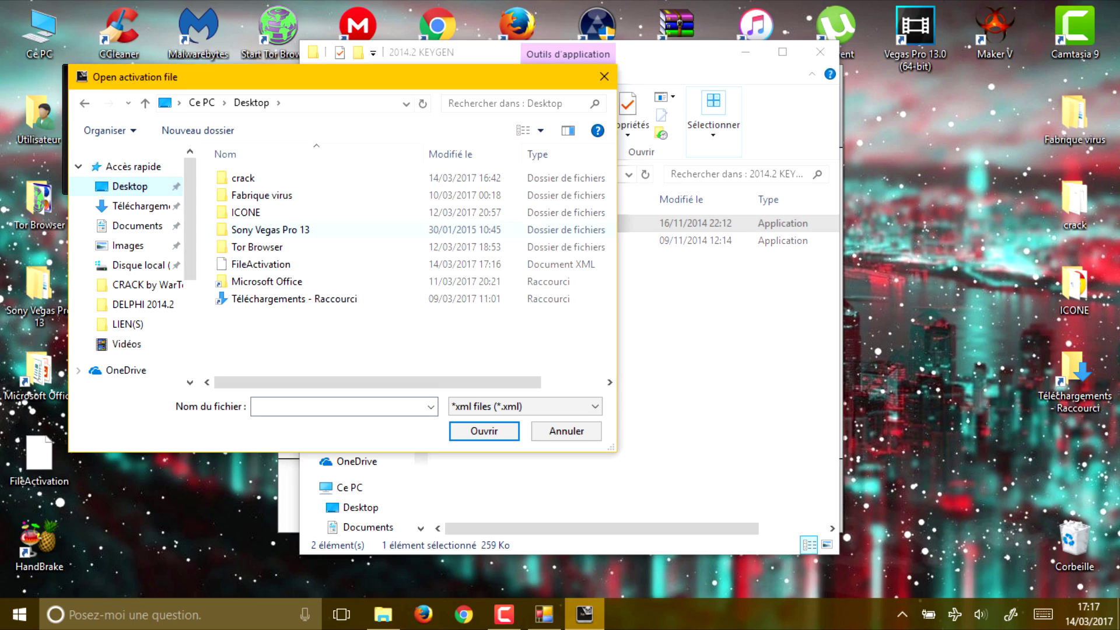
{"action": "left_click", "coordinate": [261, 264]}
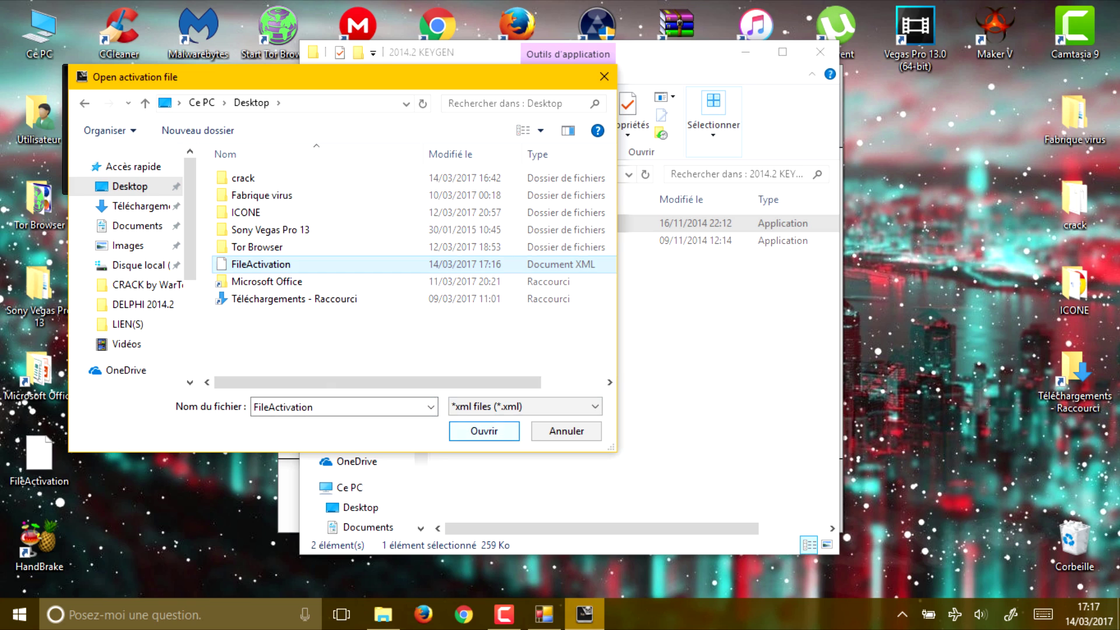
{"action": "key", "text": "Return"}
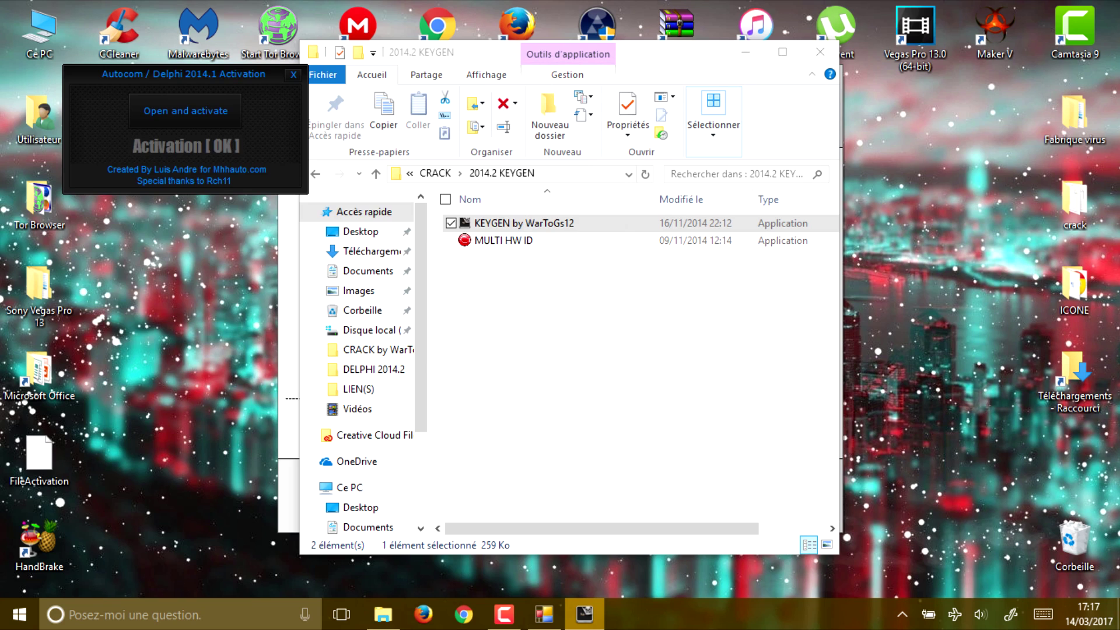
{"action": "left_click_drag", "start_coordinate": [184, 74], "coordinate": [140, 24]}
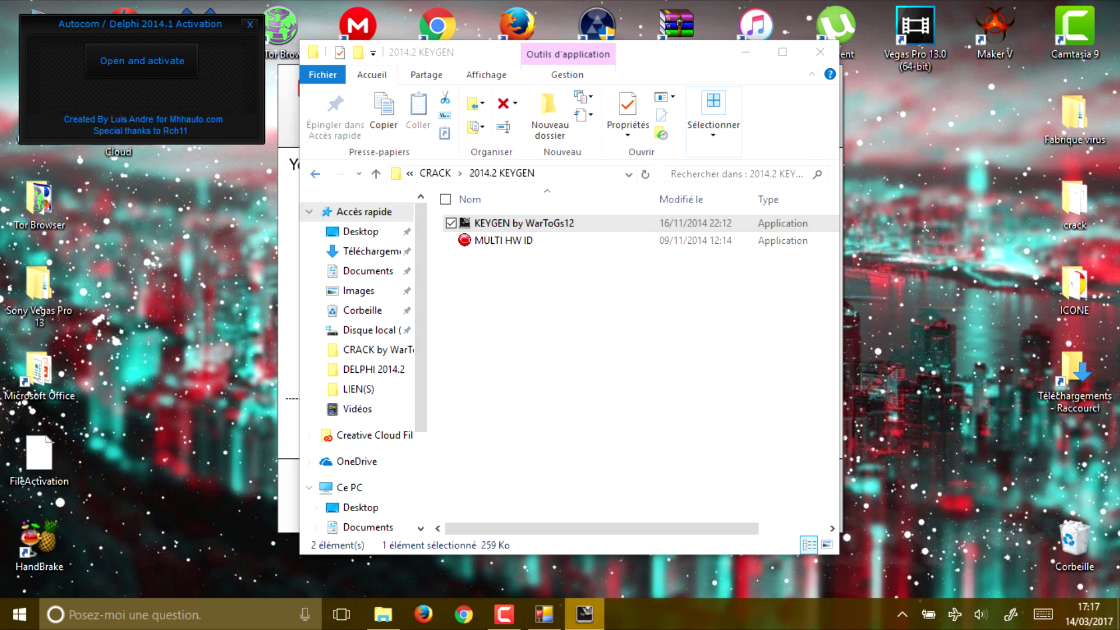
Return to the Software activation page, restart the activation and open the activated FileActivation file from the desktop.
{"action": "key", "text": "BackSpace"}
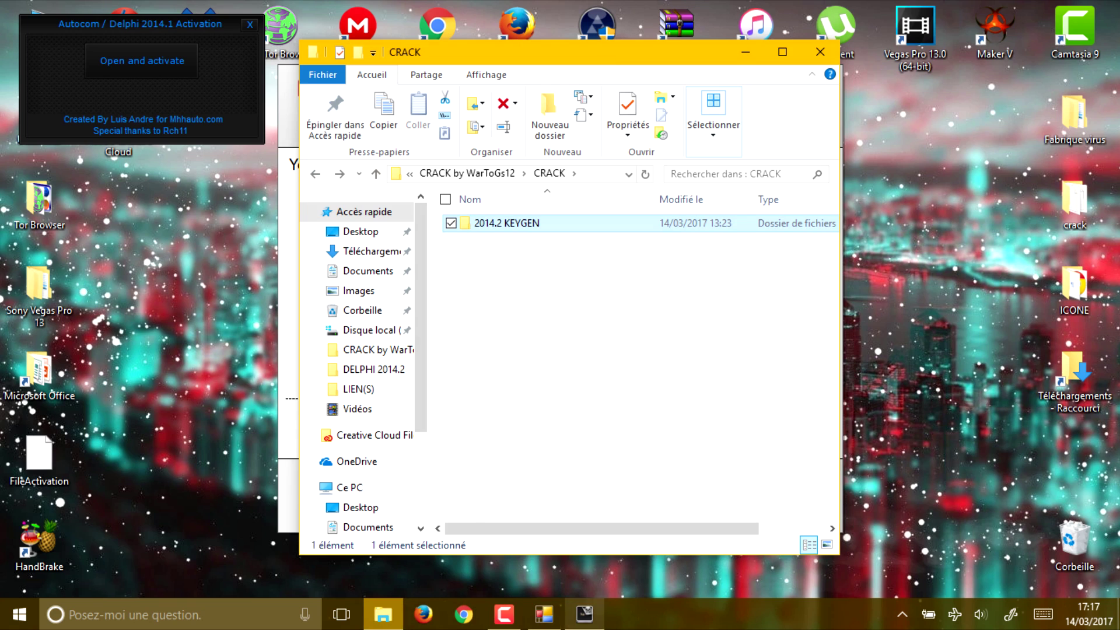
{"action": "left_click", "coordinate": [543, 614]}
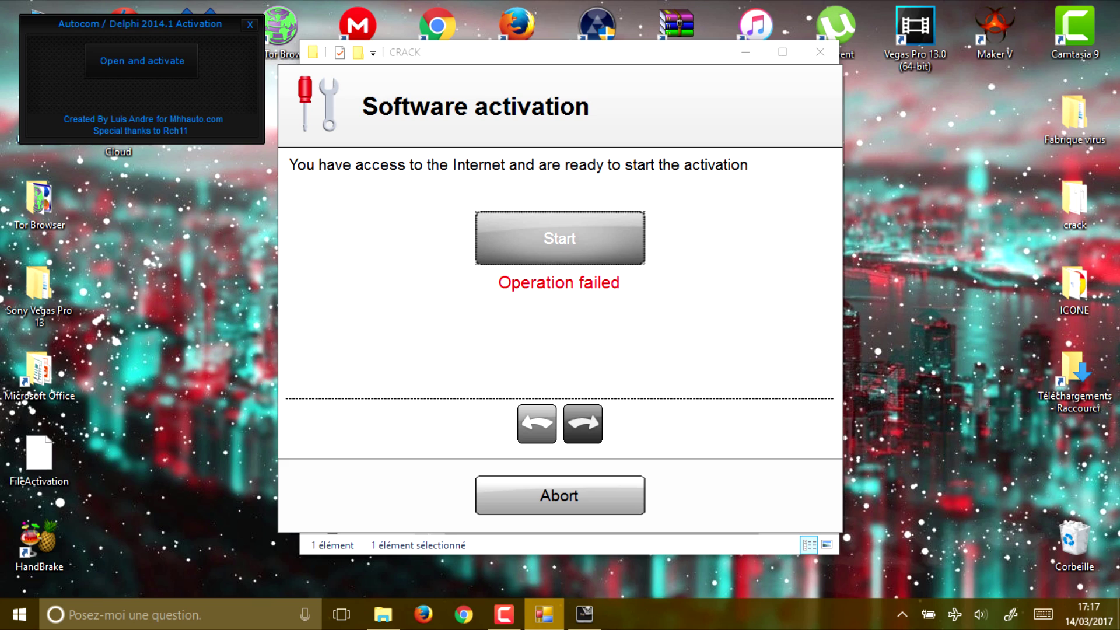
{"action": "key", "text": "Return"}
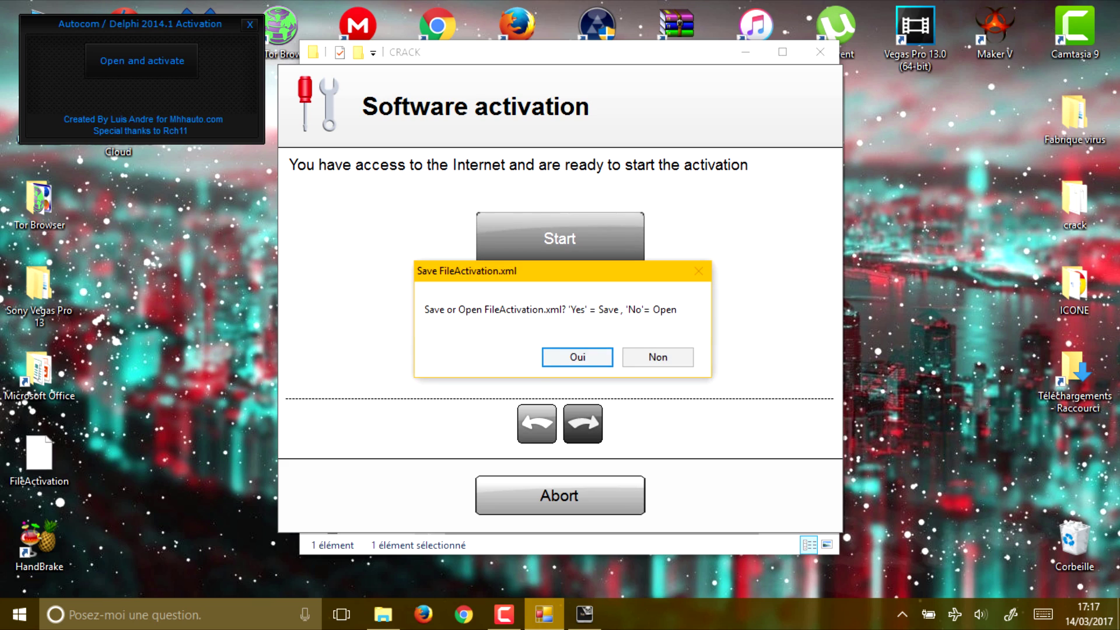
{"action": "left_click", "coordinate": [658, 357]}
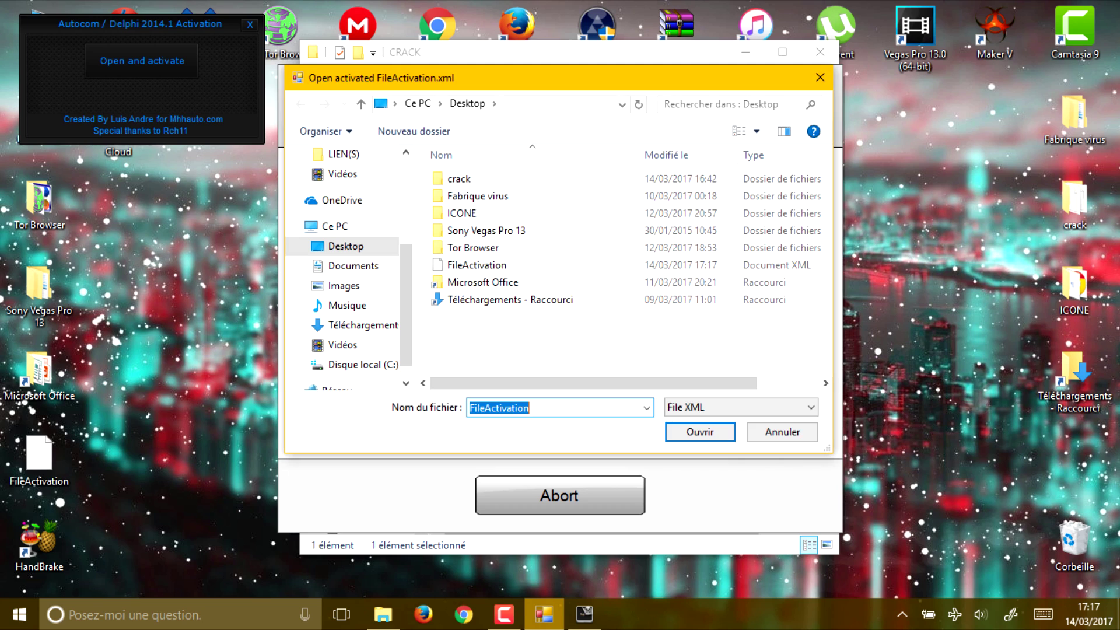
{"action": "left_click", "coordinate": [477, 265]}
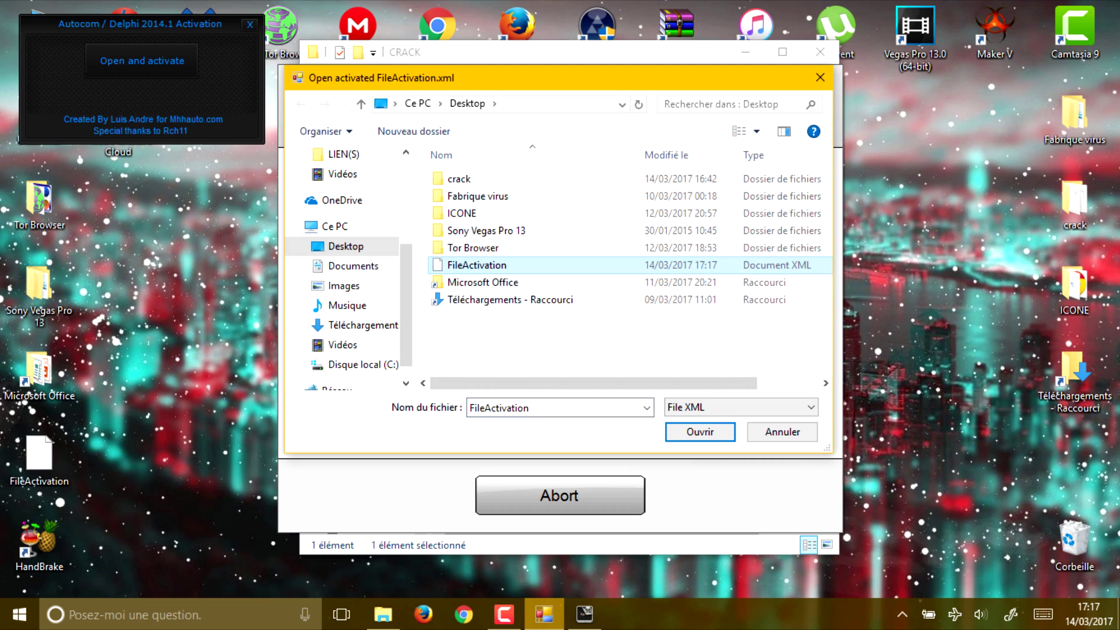
{"action": "key", "text": "Return"}
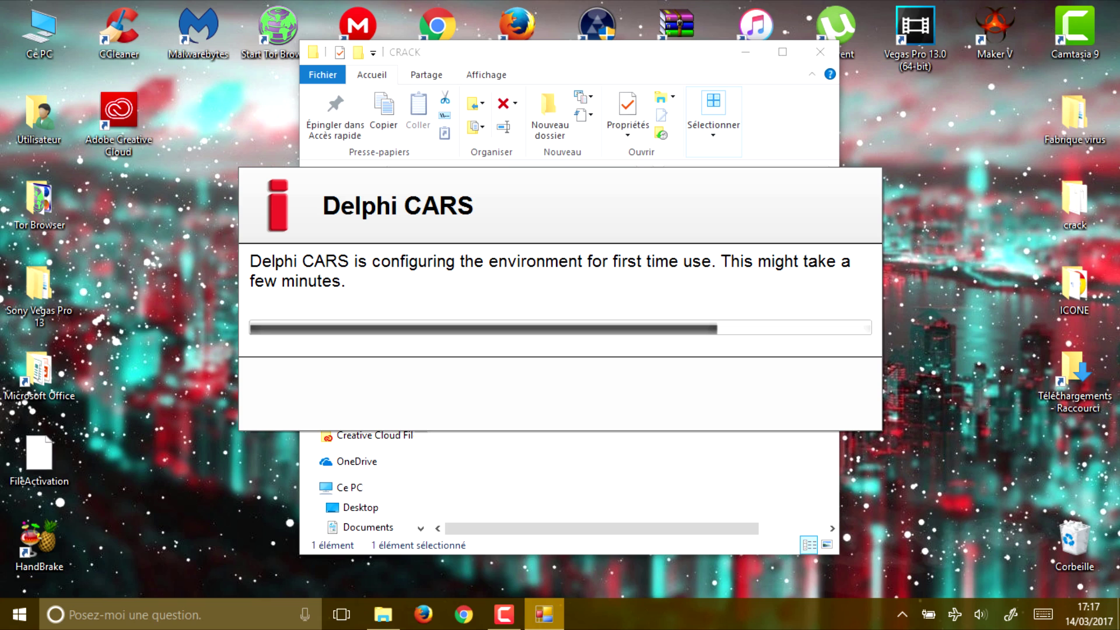
Dismiss the note about an updated software version and look through the vehicle Brand list.
{"action": "left_click", "coordinate": [504, 614]}
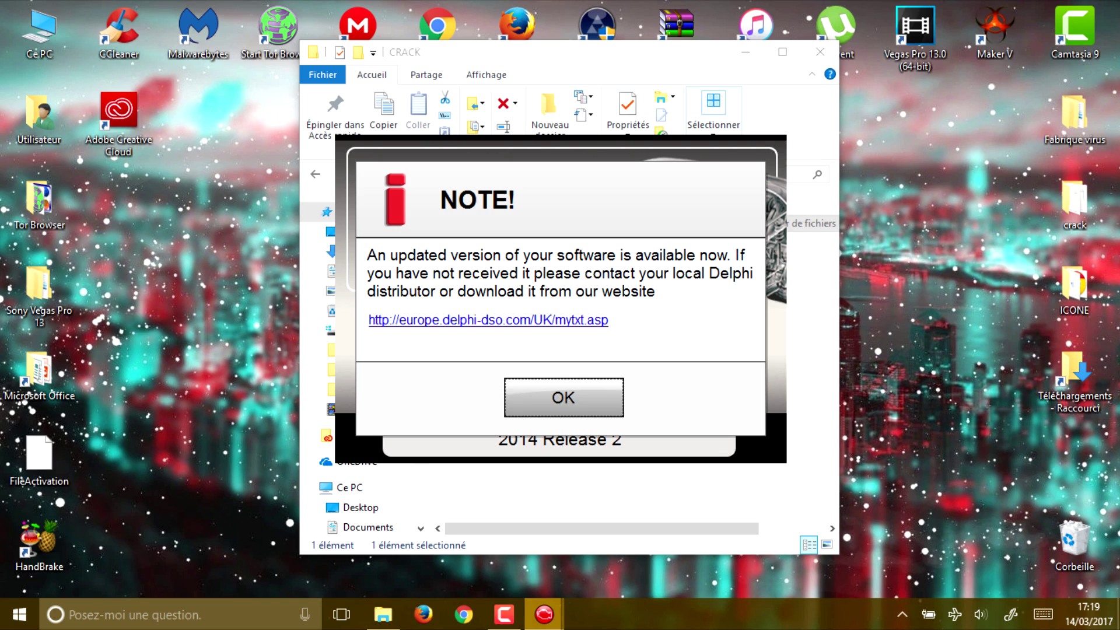
{"action": "key", "text": "Return"}
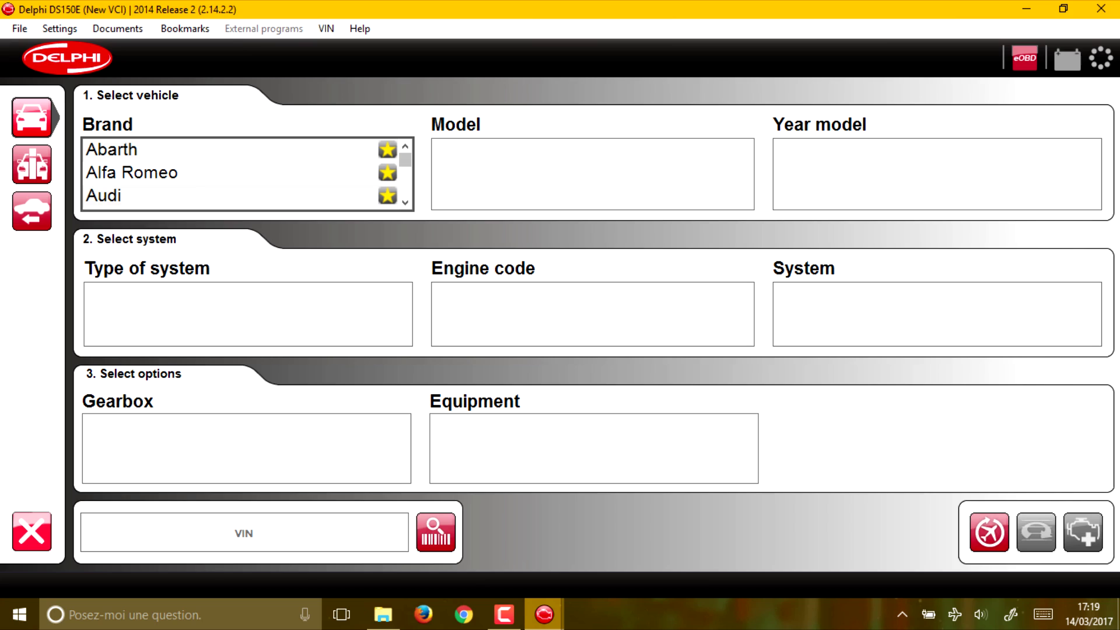
{"action": "double_click", "coordinate": [405, 201]}
{"action": "left_click", "coordinate": [404, 202]}
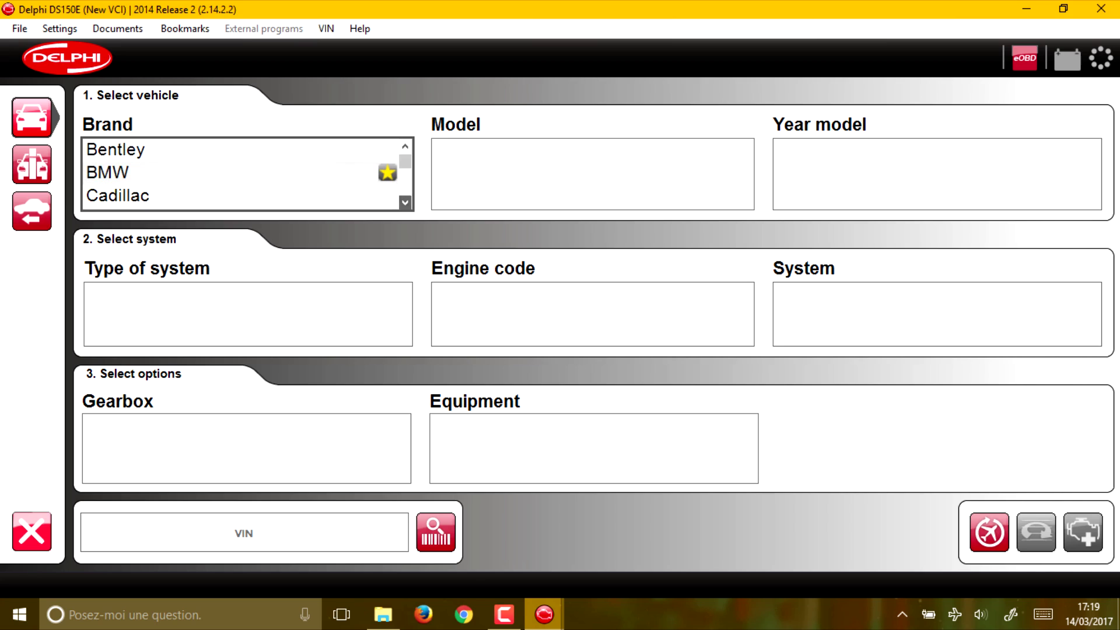
{"action": "left_click_drag", "start_coordinate": [405, 161], "coordinate": [405, 188]}
{"action": "key", "text": "Home"}
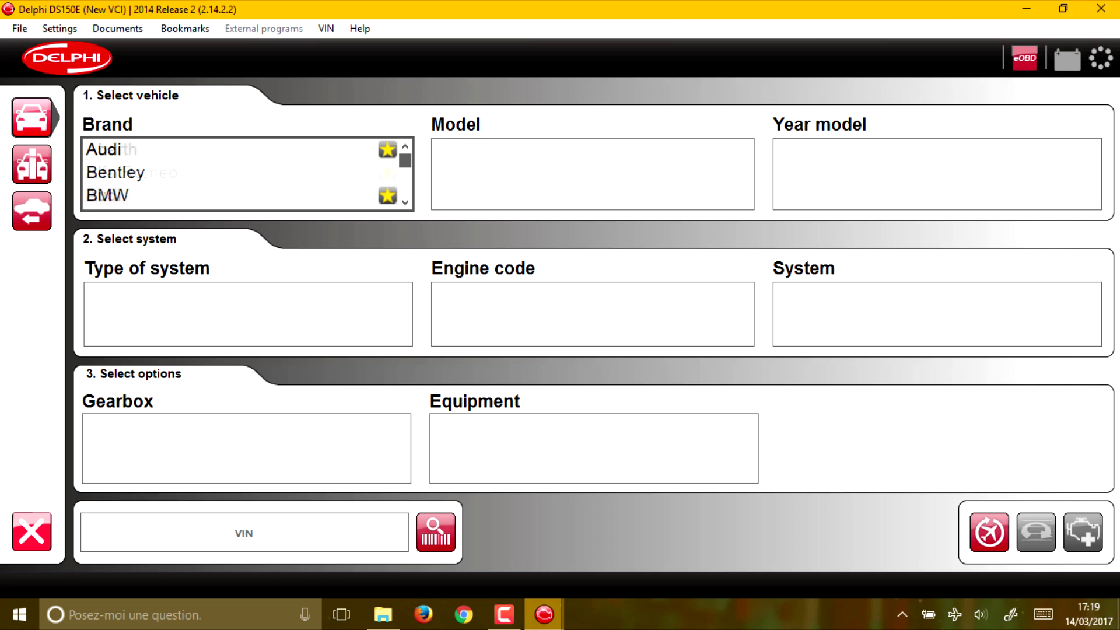
Select Abarth as the brand and Abarth Grande Punto as the model, then open the VIN entry dialog and accept it empty.
{"action": "left_click", "coordinate": [161, 149]}
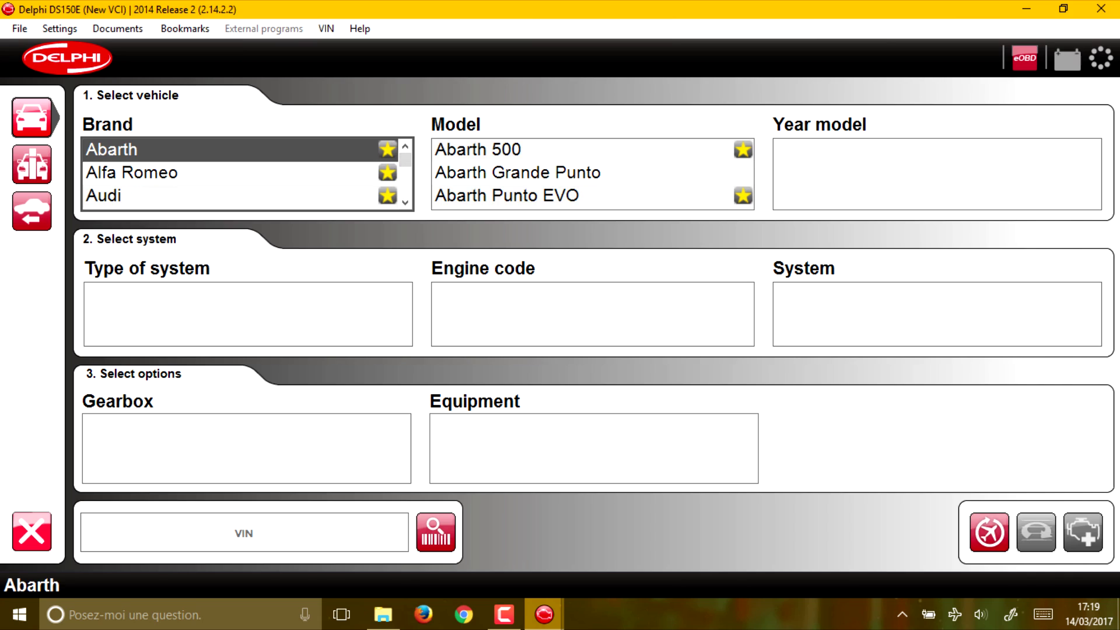
{"action": "left_click", "coordinate": [517, 172]}
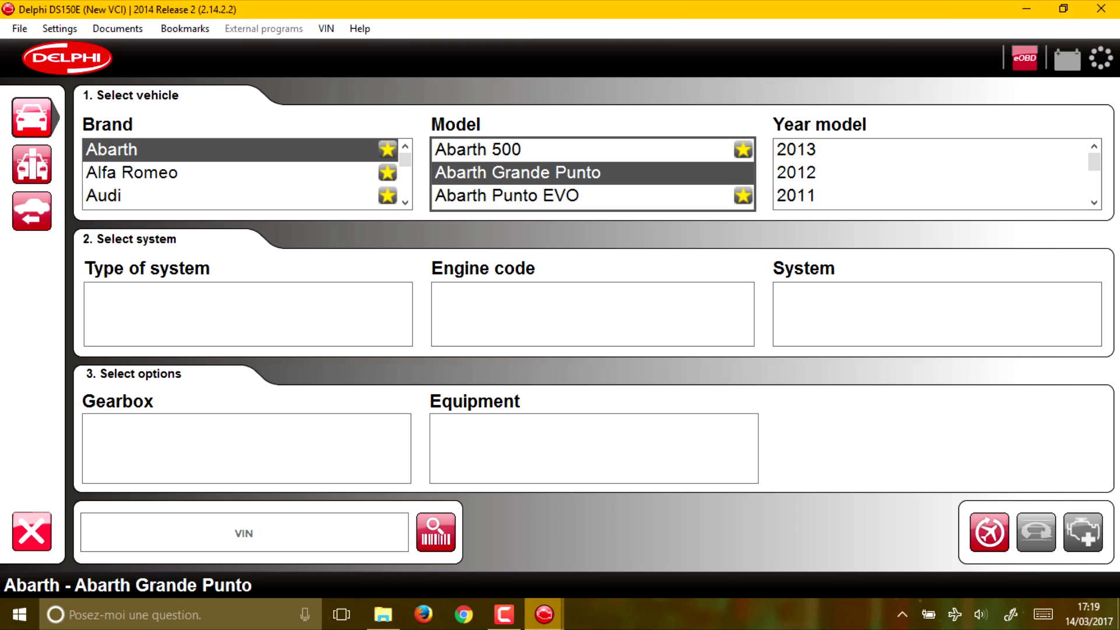
{"action": "left_click", "coordinate": [436, 532]}
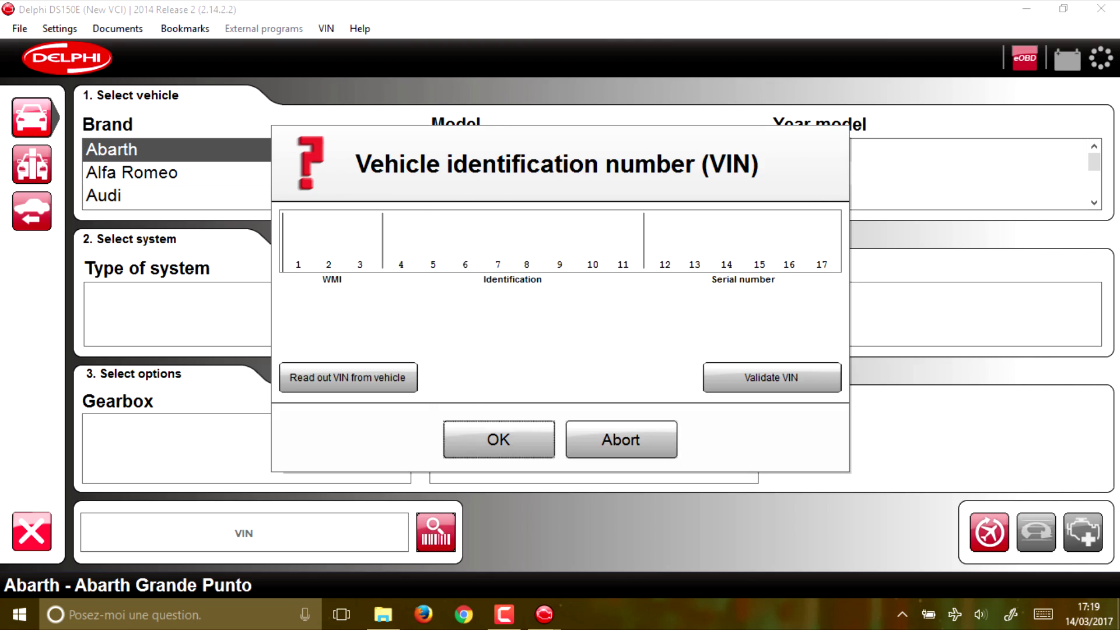
{"action": "left_click", "coordinate": [498, 439]}
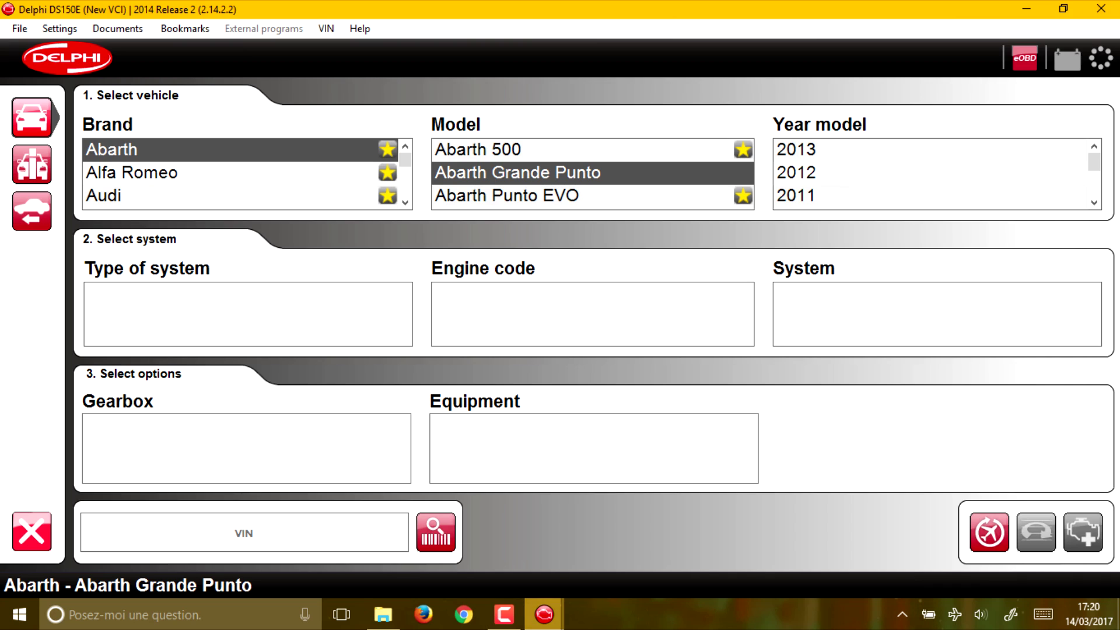
Bring up the pending security warning, allow wyUpdate.exe to run and minimise the Delphi window.
{"action": "left_click", "coordinate": [543, 613]}
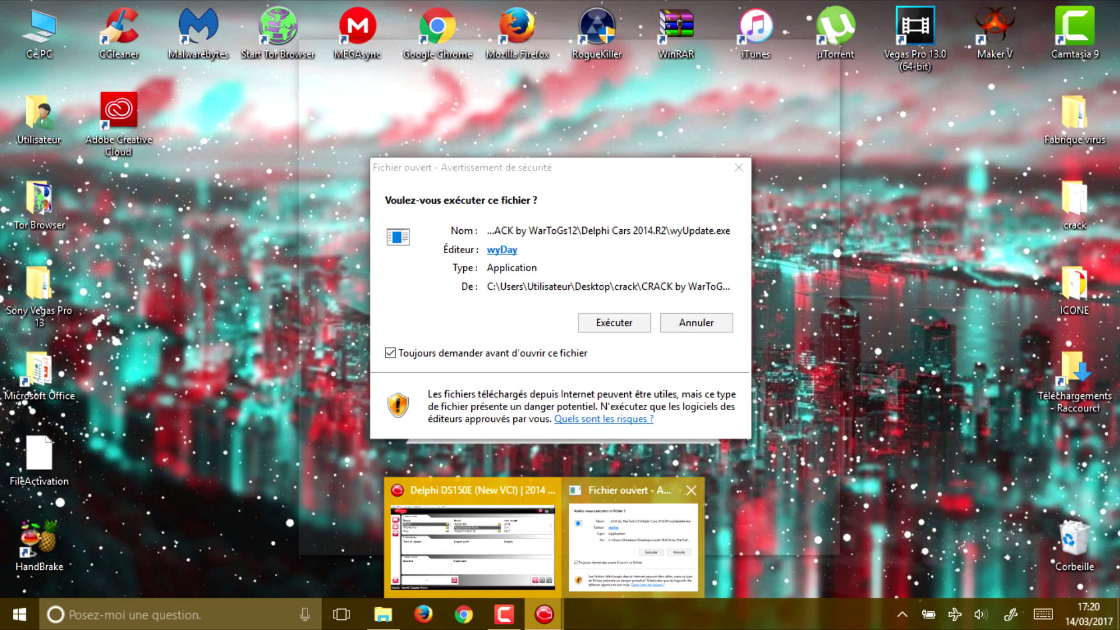
{"action": "left_click", "coordinate": [633, 543]}
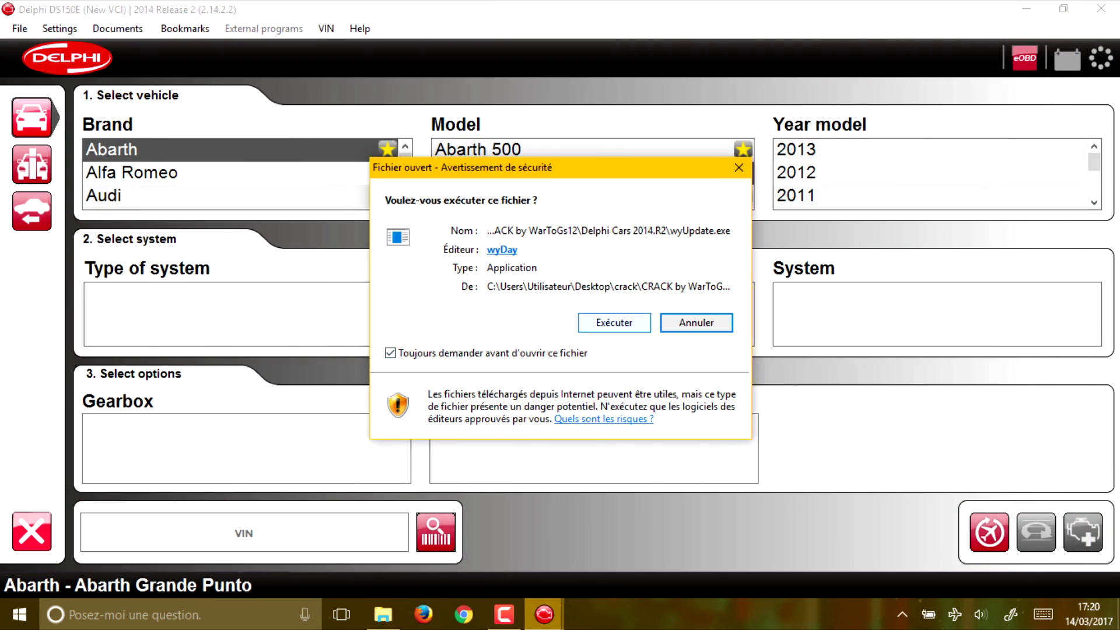
{"action": "left_click", "coordinate": [615, 323]}
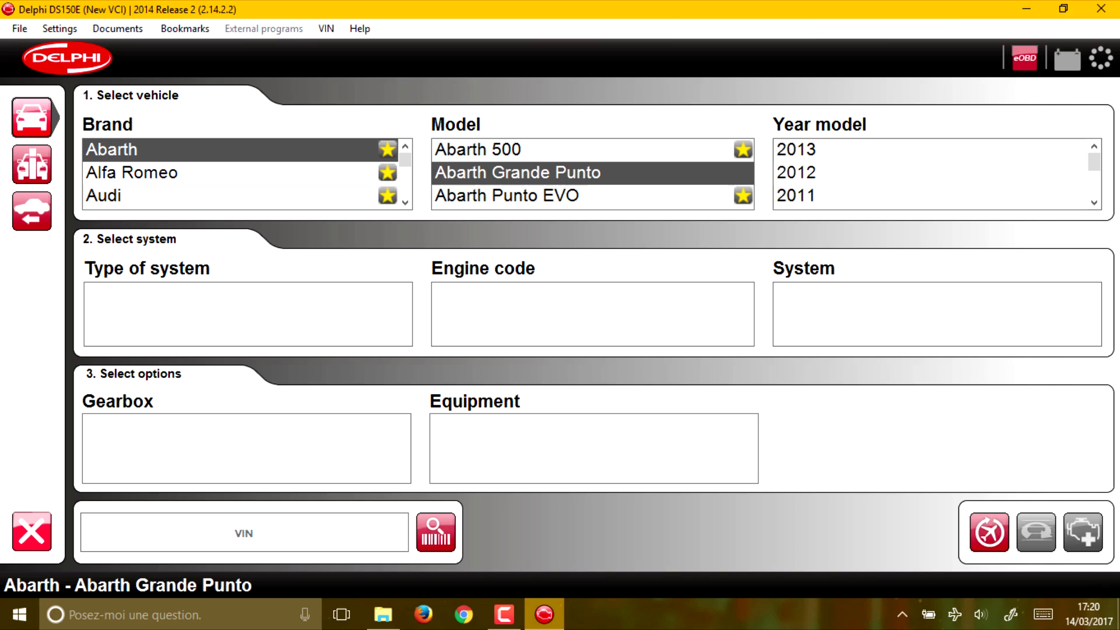
{"action": "left_click", "coordinate": [544, 613]}
{"action": "left_click", "coordinate": [544, 613]}
{"action": "left_click", "coordinate": [543, 613]}
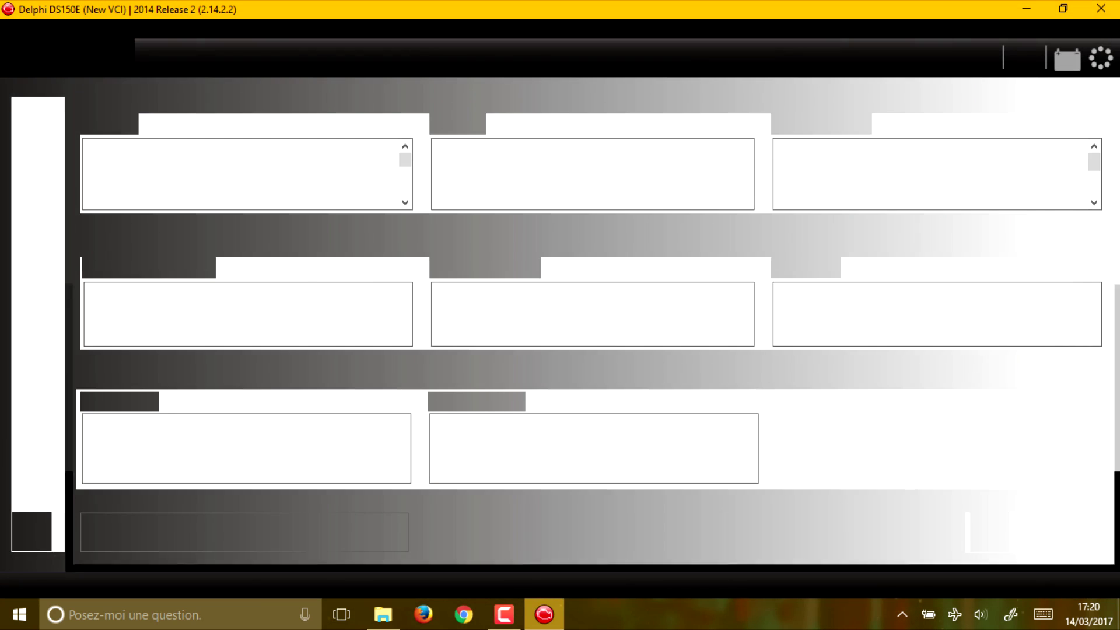
{"action": "left_click", "coordinate": [543, 613]}
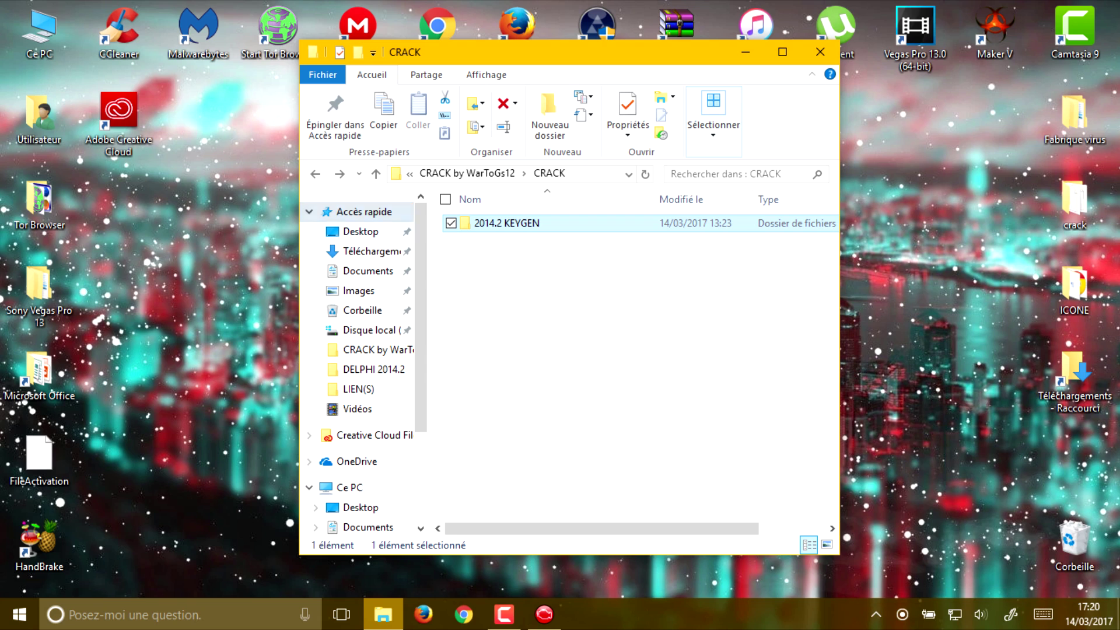
Open the INSTALLATION folder in CRACK by WarToGs12, merge the ActiverWinDefender file into the registry and close File Explorer.
{"action": "left_click", "coordinate": [314, 174]}
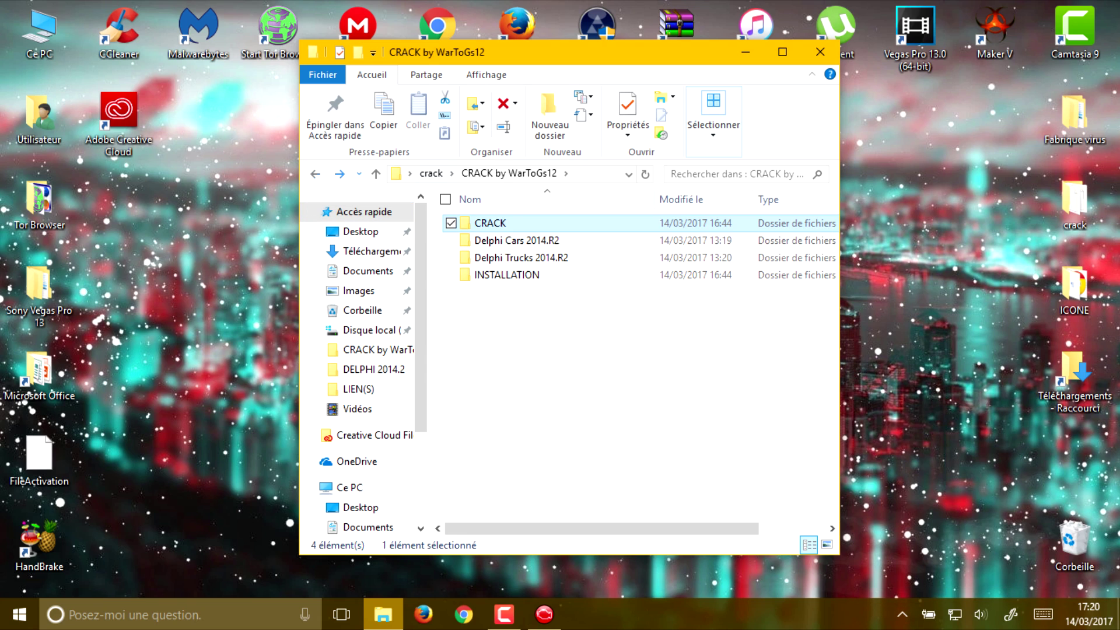
{"action": "left_click", "coordinate": [520, 257]}
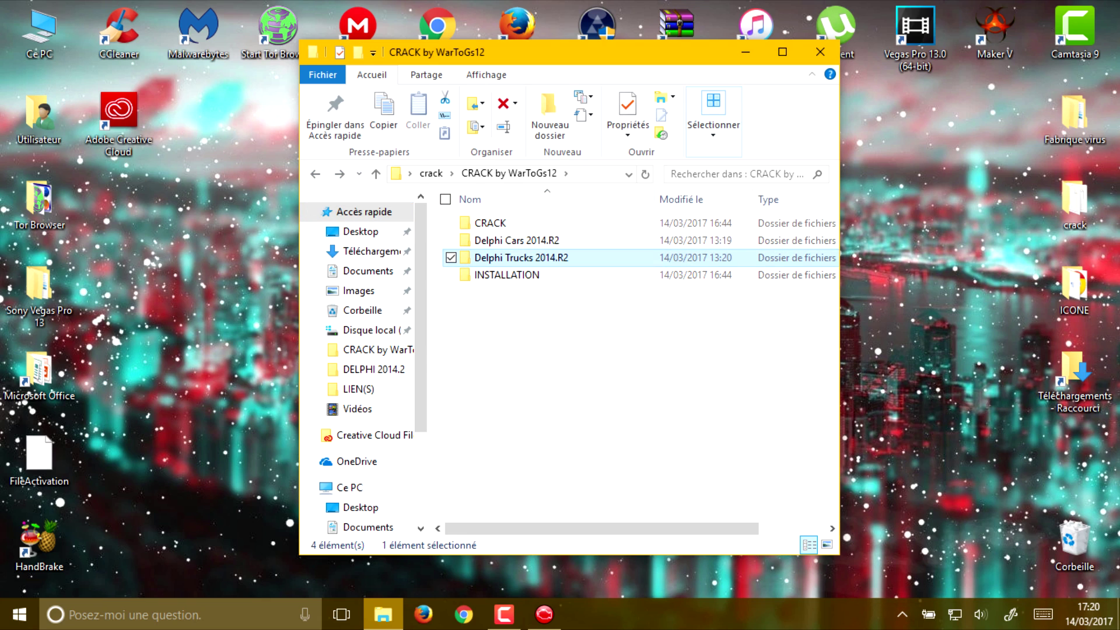
{"action": "double_click", "coordinate": [525, 275]}
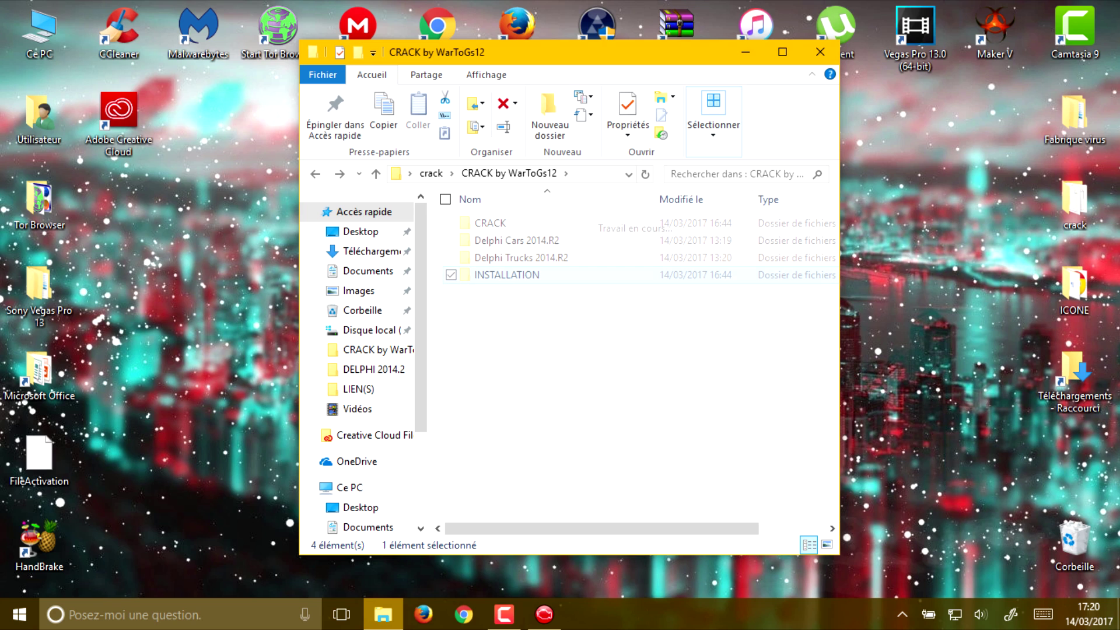
{"action": "left_click", "coordinate": [535, 223]}
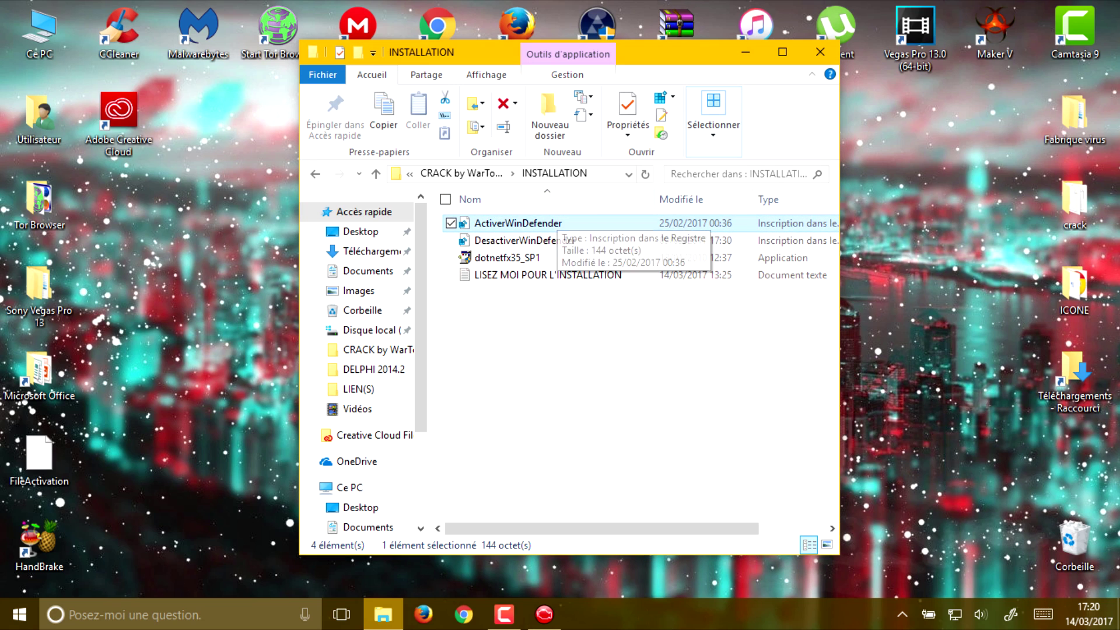
{"action": "key", "text": "Return"}
{"action": "key", "text": "Return"}
{"action": "key", "text": "Return"}
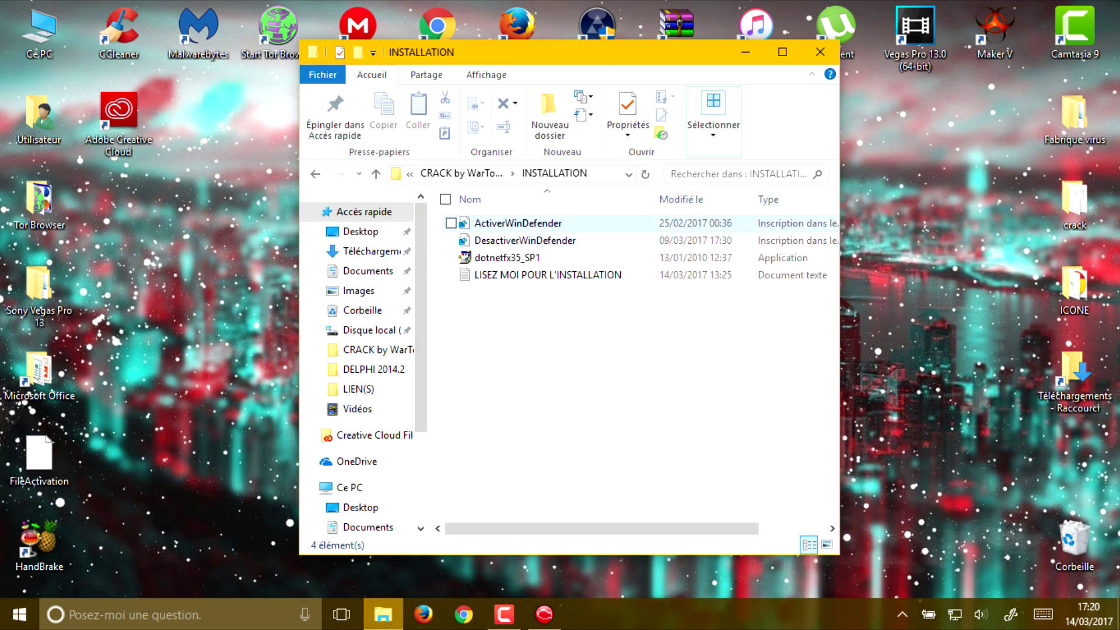
{"action": "left_click", "coordinate": [820, 52]}
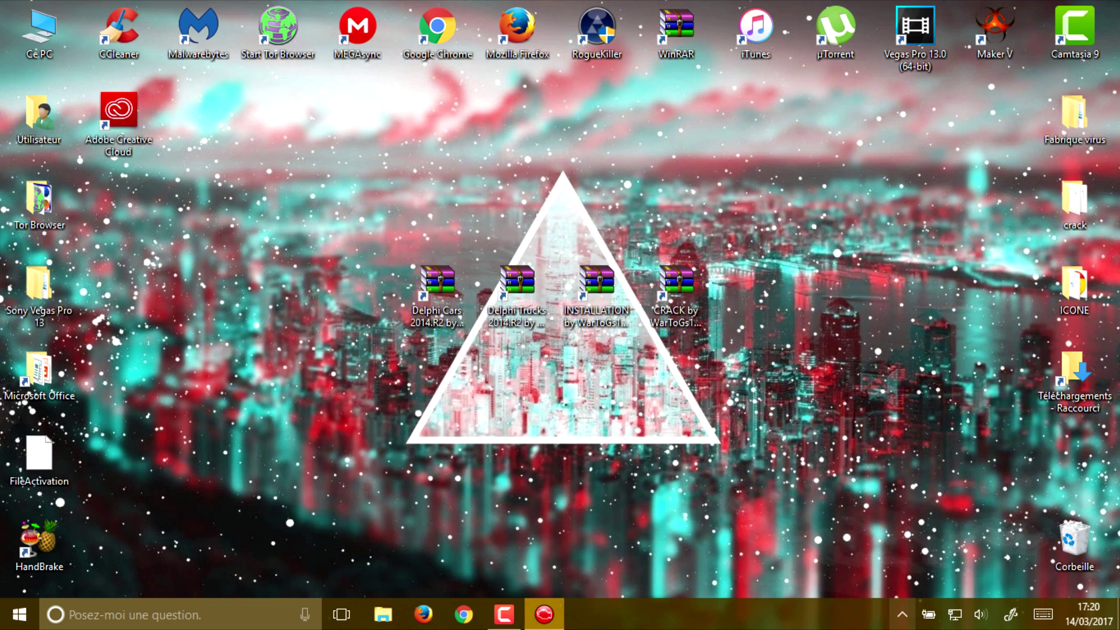
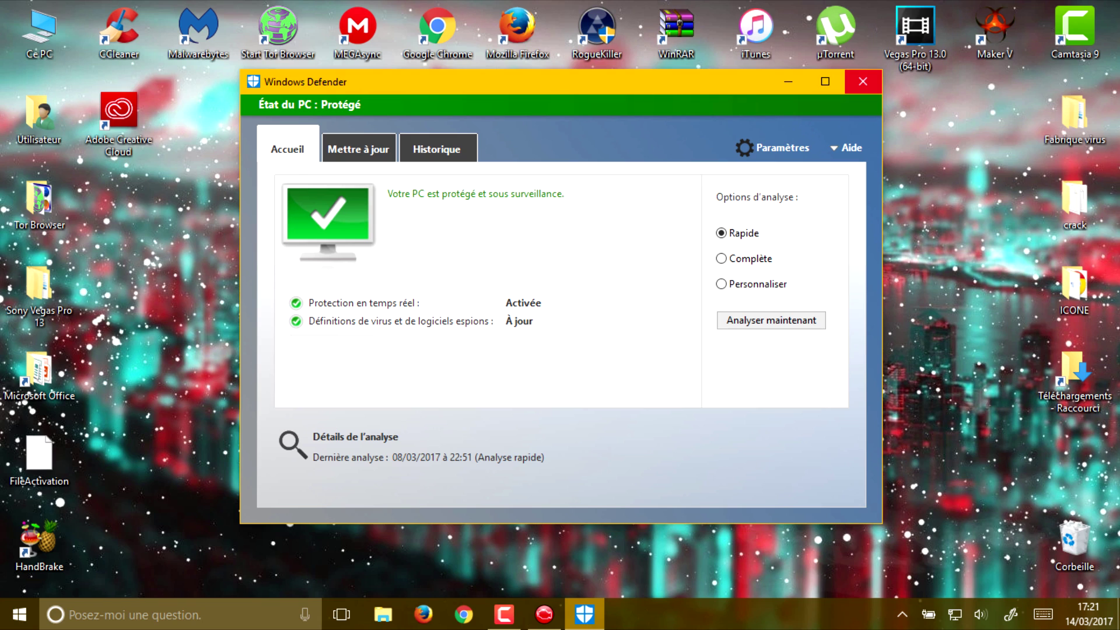
Close the Windows Defender window, then switch back to Delphi DS150E and exit it.
{"action": "mouse_move", "coordinate": [561, 81]}
{"action": "left_mouse_down"}
{"action": "mouse_move", "coordinate": [552, 109]}
{"action": "mouse_move", "coordinate": [563, 102]}
{"action": "left_mouse_up"}
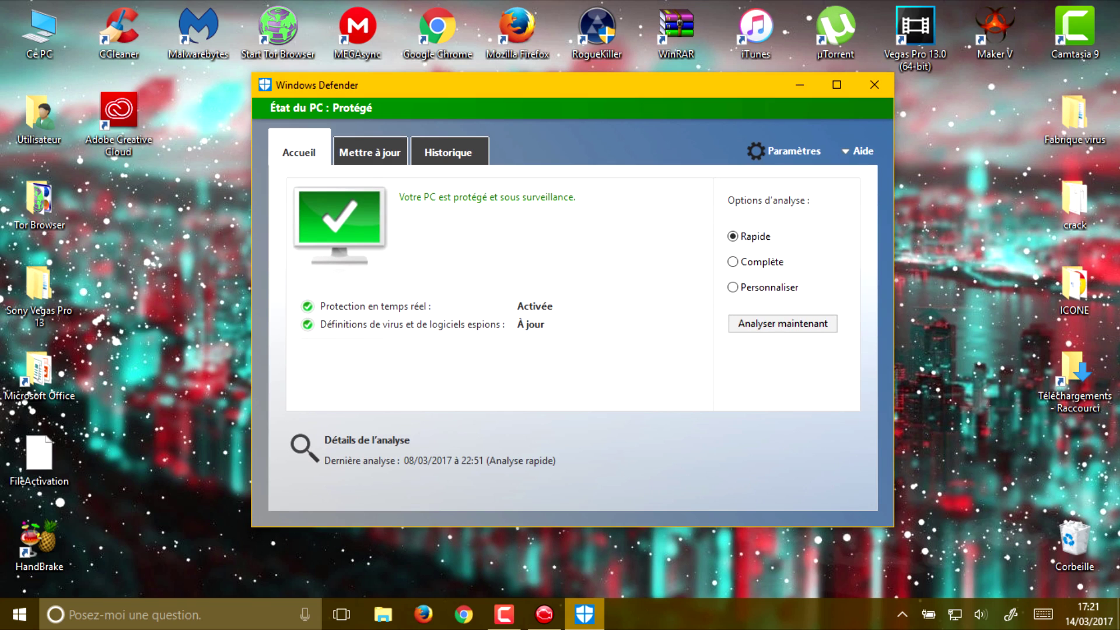
{"action": "left_click", "coordinate": [874, 85]}
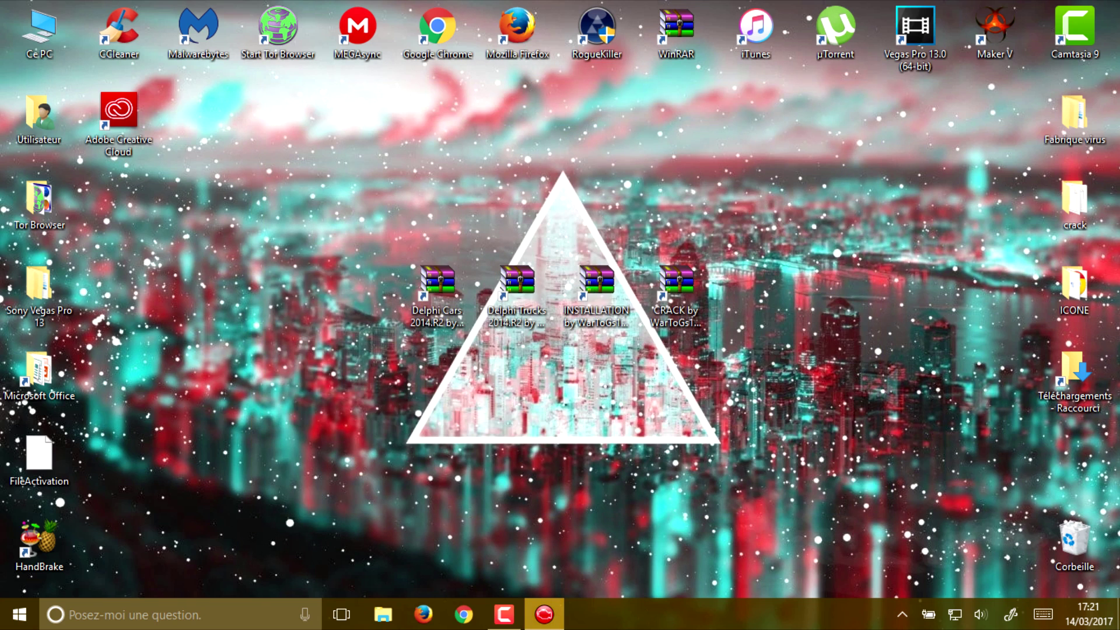
{"action": "left_click", "coordinate": [543, 614]}
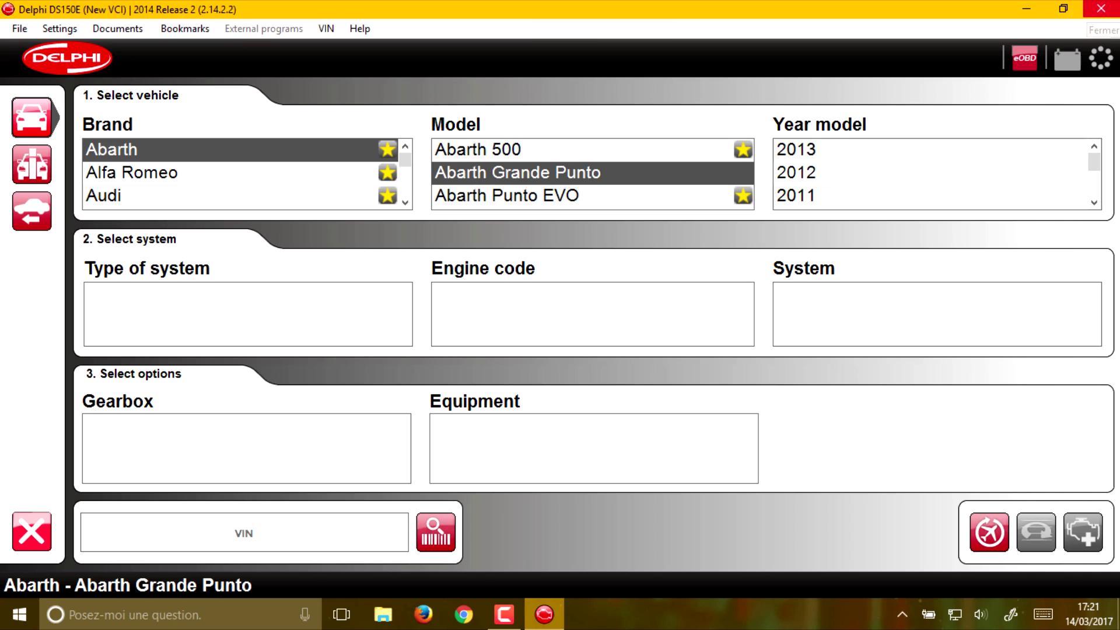
{"action": "left_click", "coordinate": [1101, 8]}
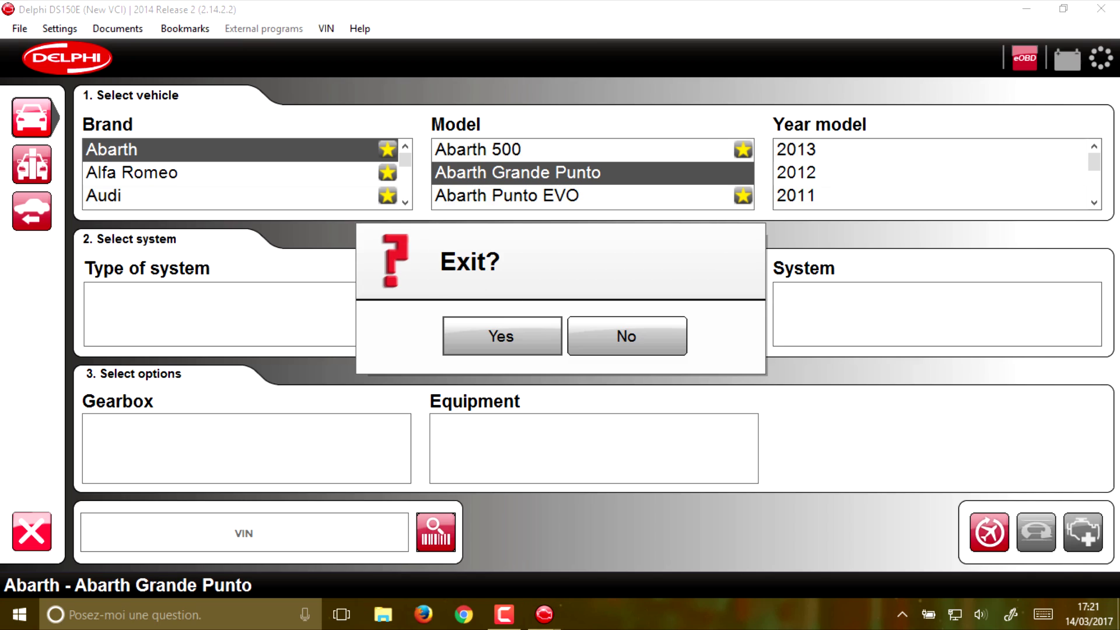
{"action": "left_click", "coordinate": [501, 336]}
Move the four Delphi, INSTALLATION and CRACK archive shortcuts up beneath the top row of desktop icons and deselect them.
{"action": "mouse_move", "coordinate": [328, 267]}
{"action": "left_mouse_down"}
{"action": "mouse_move", "coordinate": [776, 284]}
{"action": "mouse_move", "coordinate": [328, 285]}
{"action": "left_mouse_up"}
{"action": "left_click_drag", "start_coordinate": [598, 280], "coordinate": [598, 109]}
{"action": "key", "text": "Escape"}
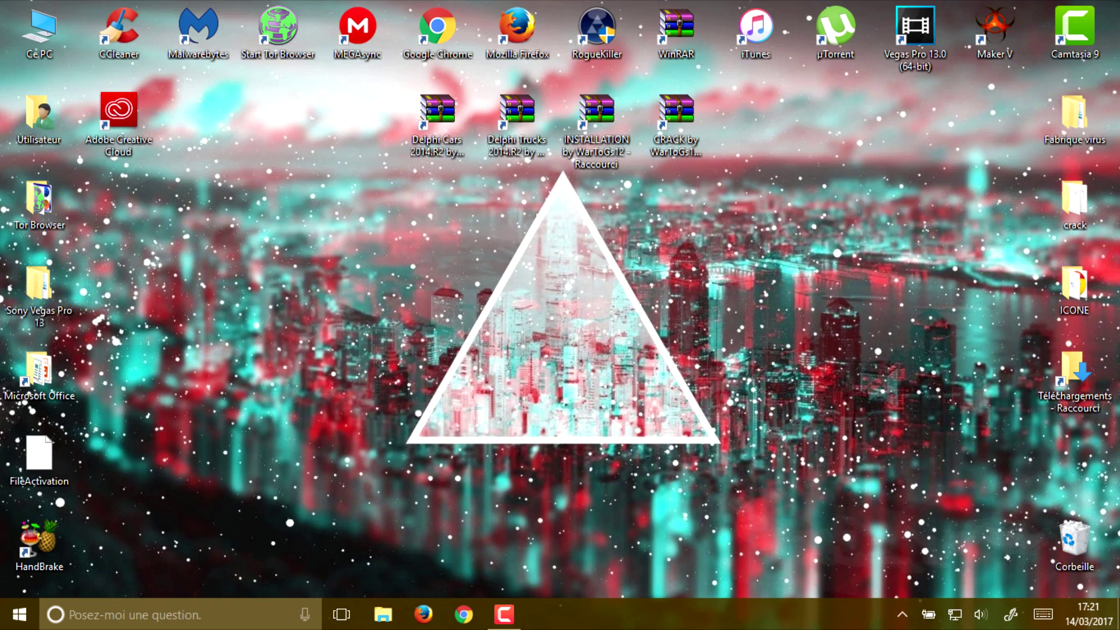